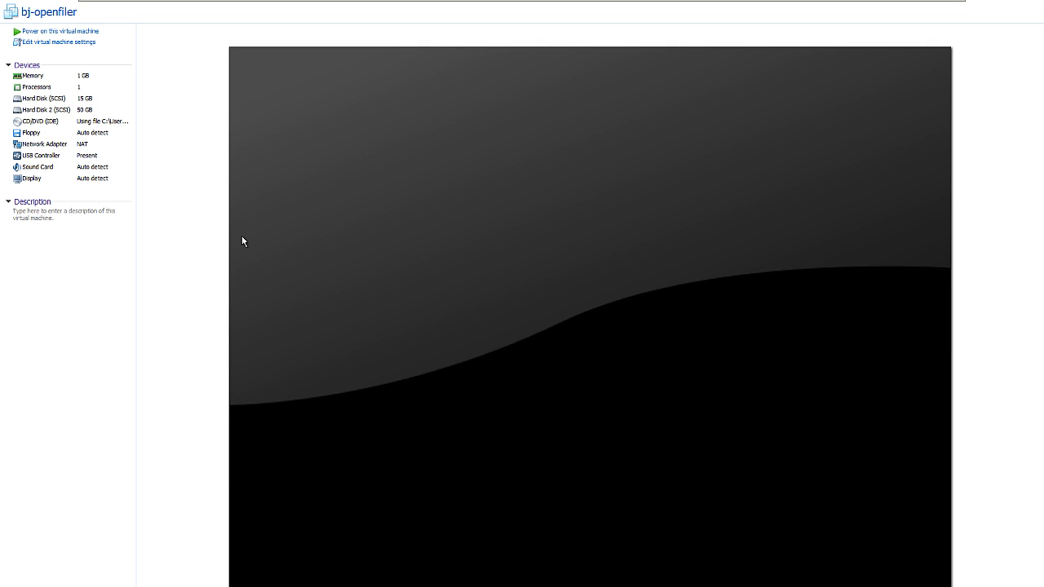
Power on the bj-openfiler virtual machine so it boots to the Openfiler boot prompt
{"action": "left_click", "coordinate": [56, 31]}
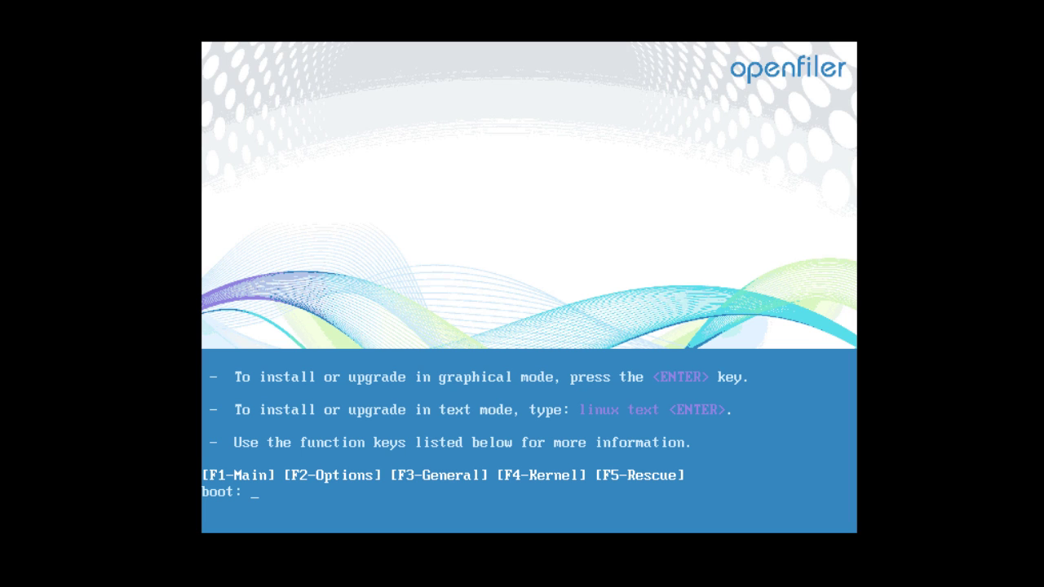
Start the graphical install with a U.S. English keyboard and initialize drives sda and sdb
{"action": "key", "text": "Return"}
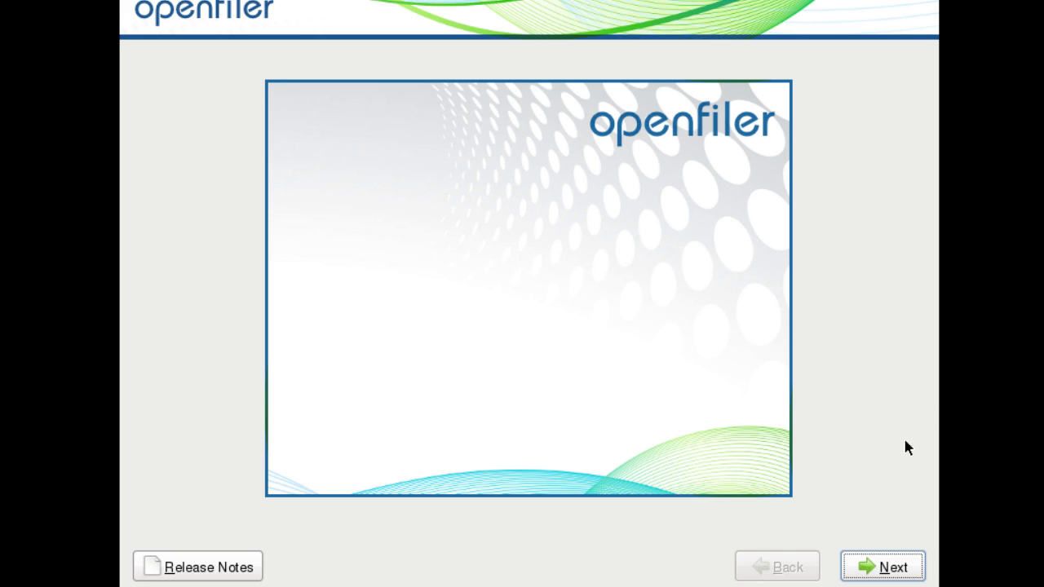
{"action": "left_click", "coordinate": [882, 576]}
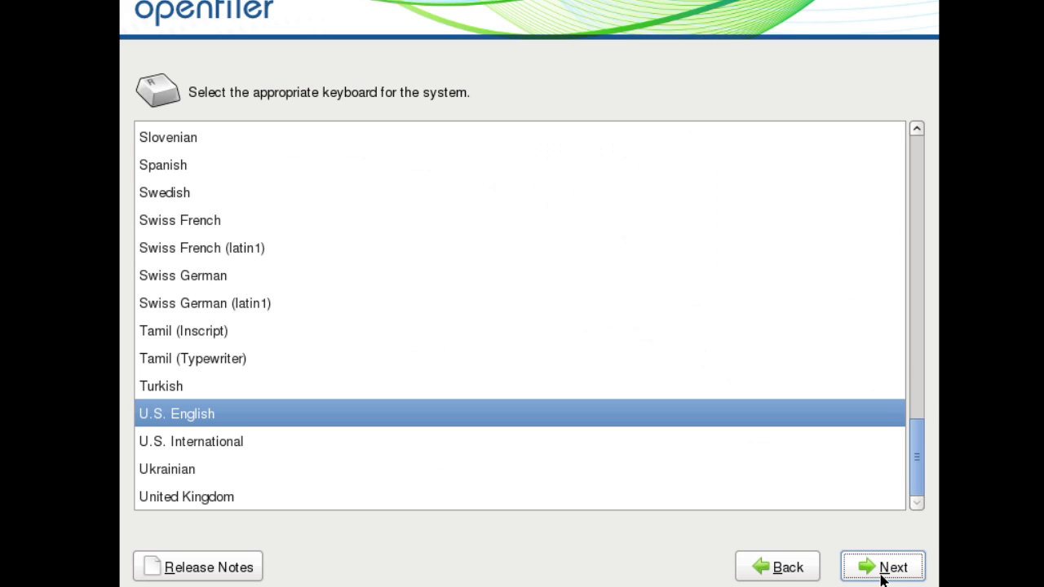
{"action": "left_click", "coordinate": [882, 571]}
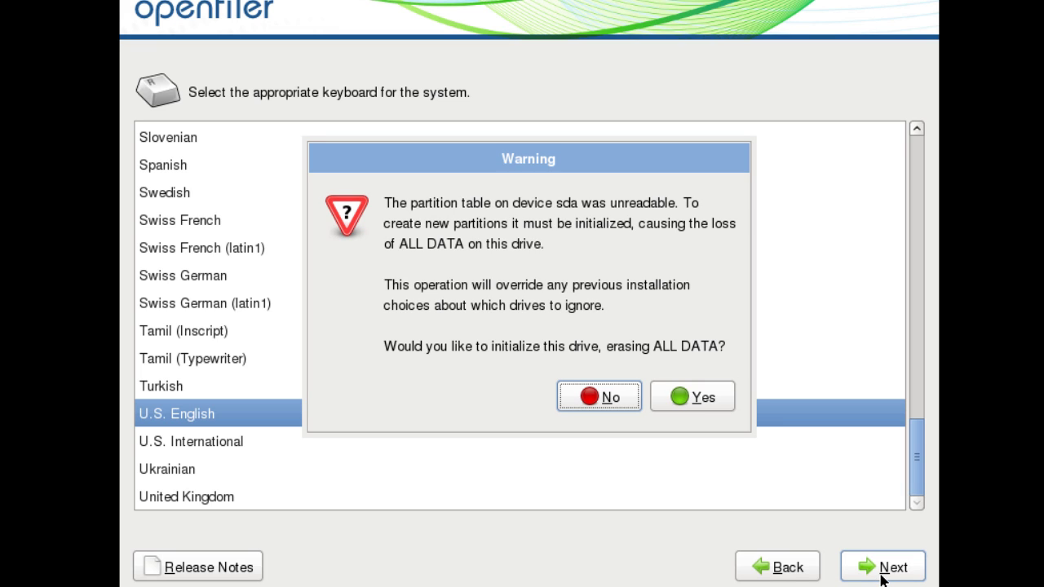
{"action": "left_click", "coordinate": [707, 403]}
{"action": "left_click", "coordinate": [707, 403]}
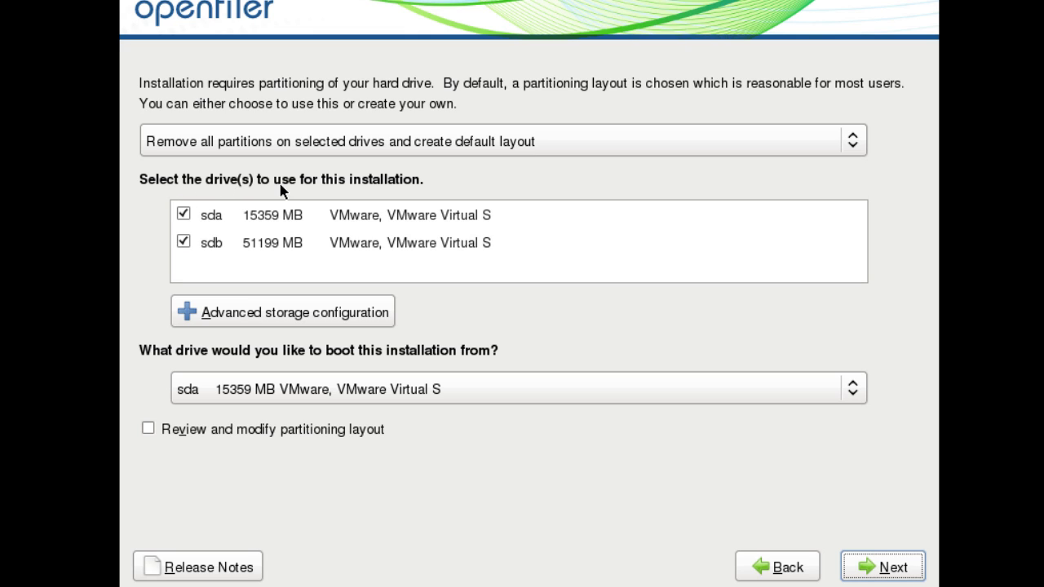
Exclude sdb from the install and confirm removing all partitions on /dev/sda
{"action": "left_click", "coordinate": [183, 243]}
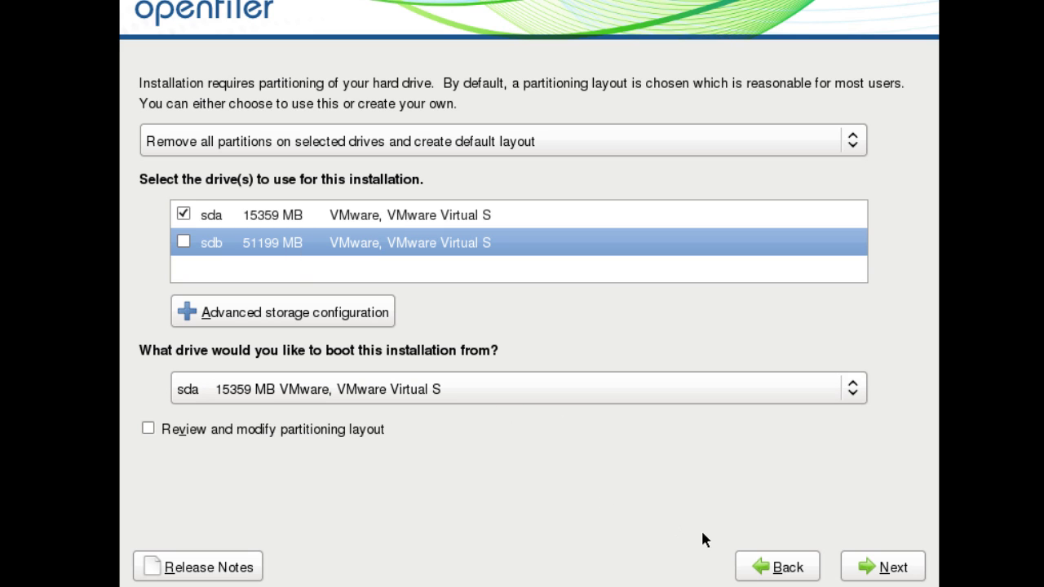
{"action": "left_click", "coordinate": [892, 568]}
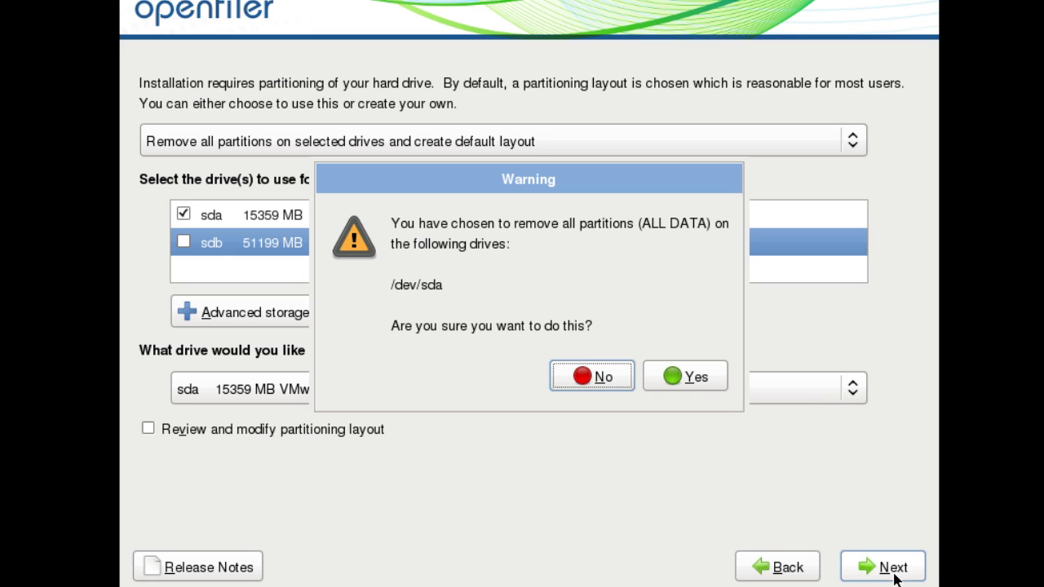
{"action": "left_click", "coordinate": [699, 380]}
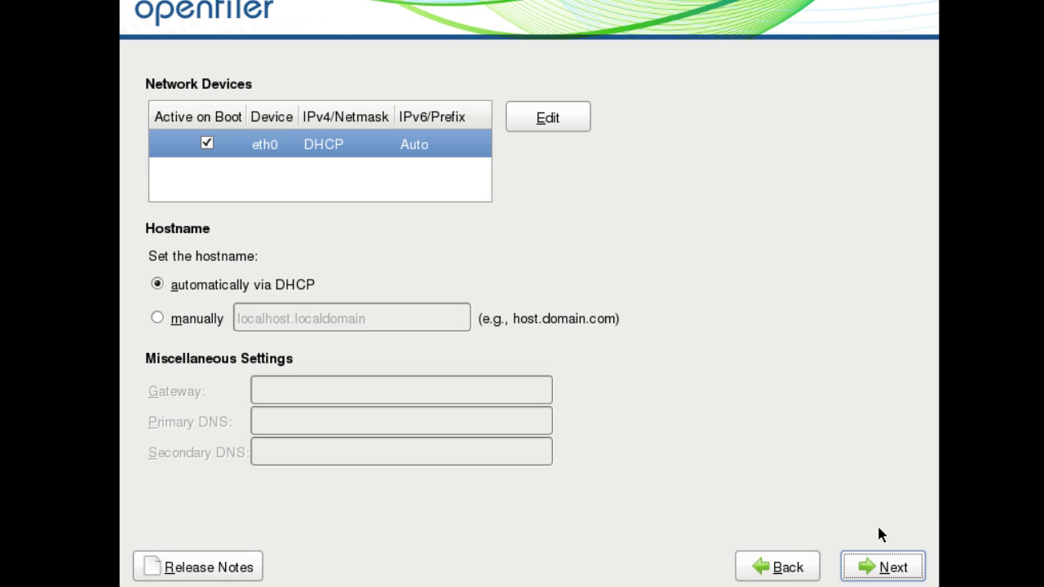
Keep DHCP networking and the America/New York time zone, then enter a root password
{"action": "left_click", "coordinate": [873, 570]}
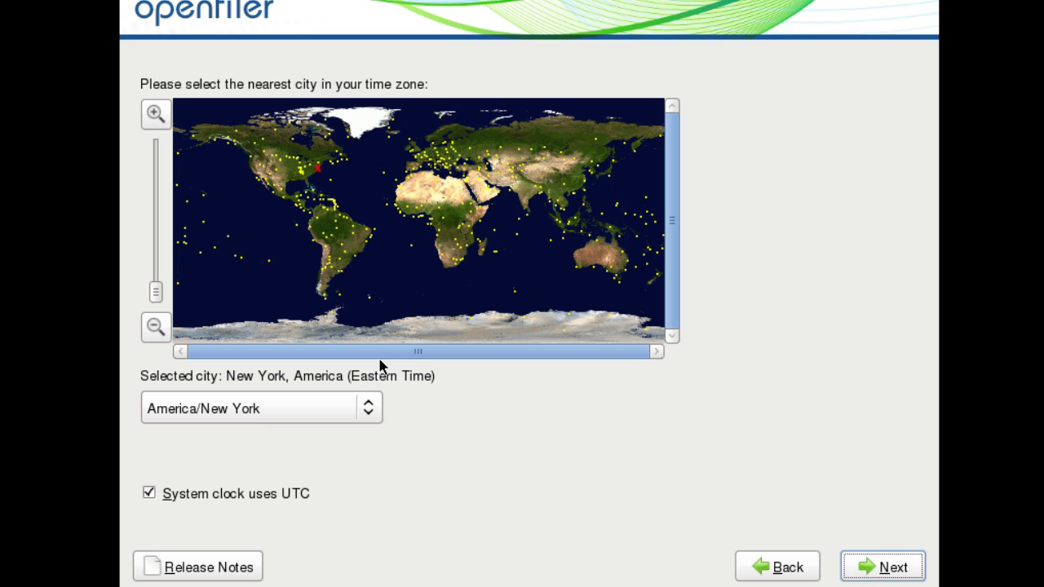
{"action": "left_click", "coordinate": [865, 569]}
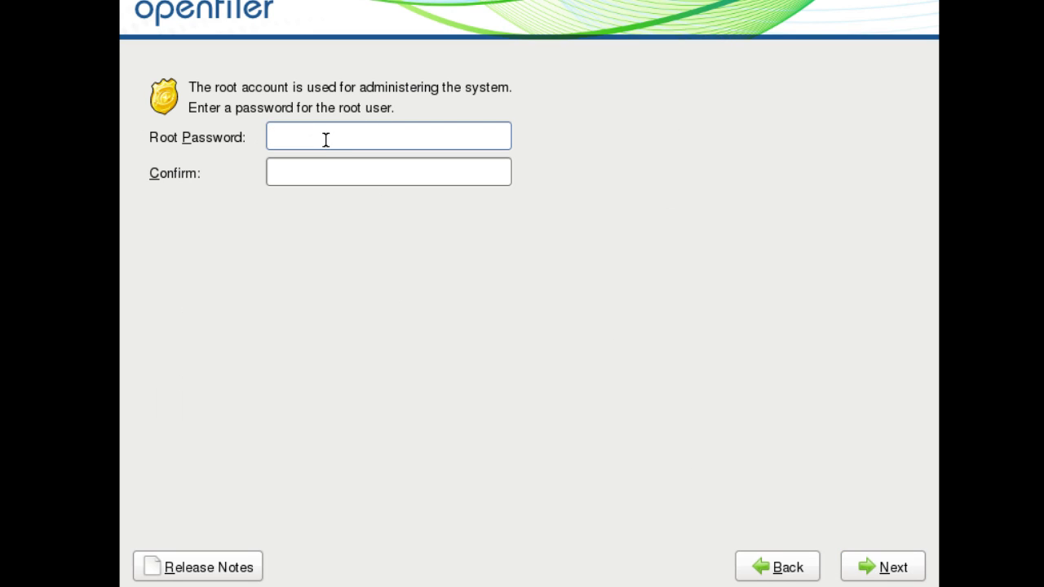
{"action": "type", "text": "********"}
Confirm the root password and begin installing Openfiler
{"action": "left_click", "coordinate": [272, 172]}
{"action": "type", "text": "********"}
{"action": "left_click", "coordinate": [906, 568]}
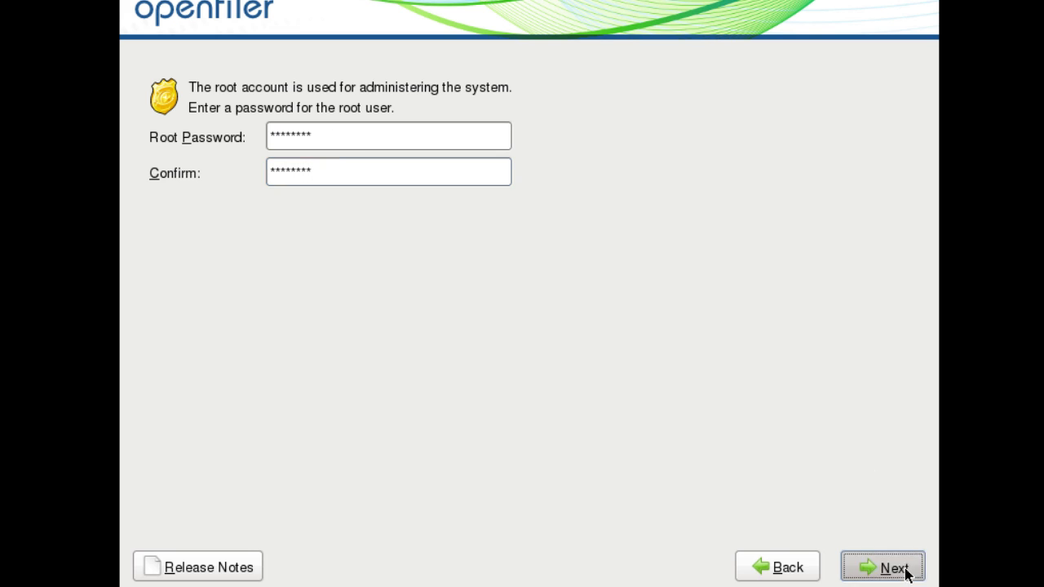
{"action": "left_click", "coordinate": [904, 570]}
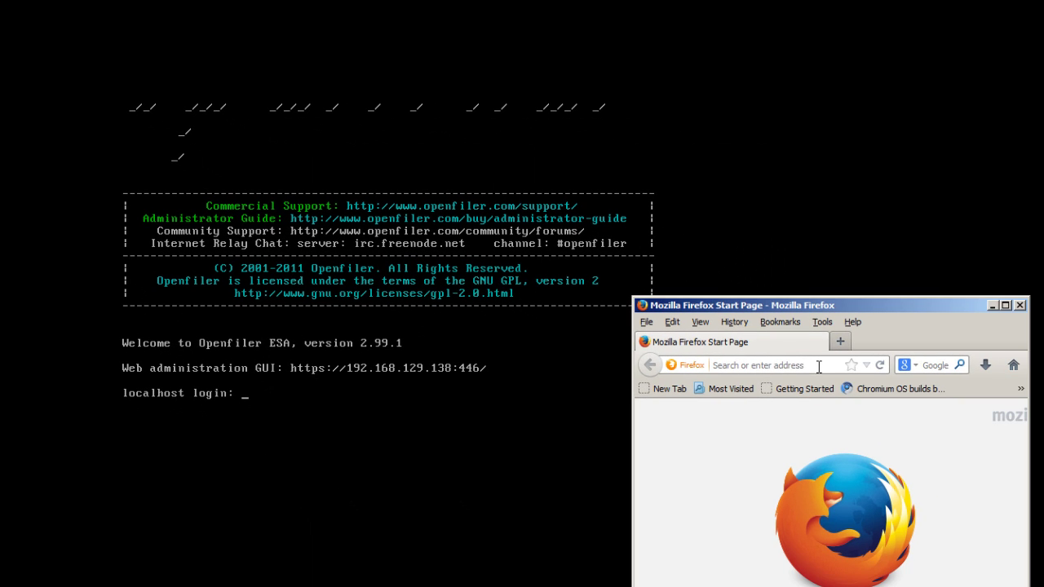
{"action": "left_click", "coordinate": [818, 366]}
{"action": "type", "text": "https"}
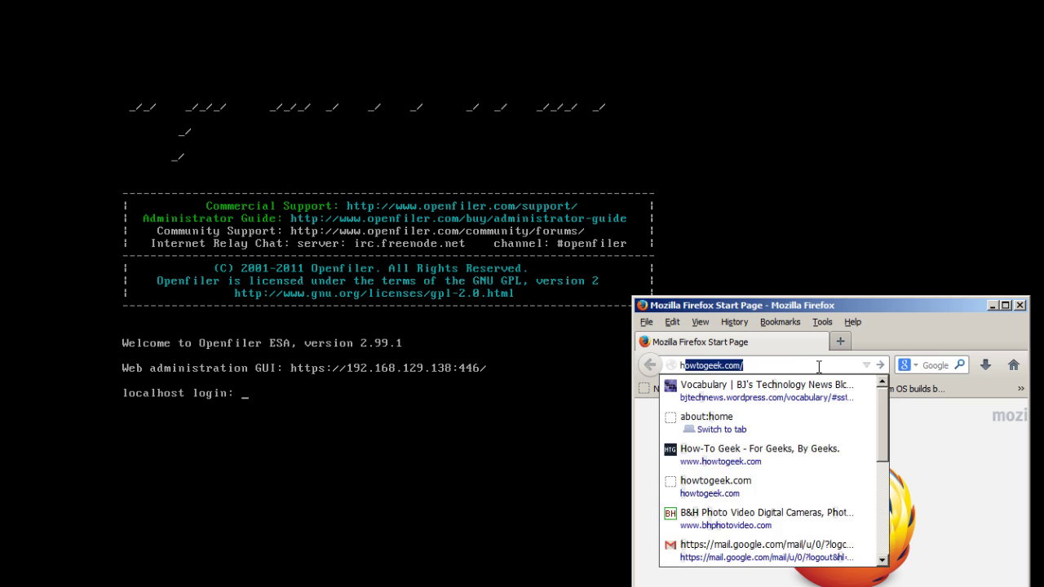
{"action": "type", "text": "://192.168."}
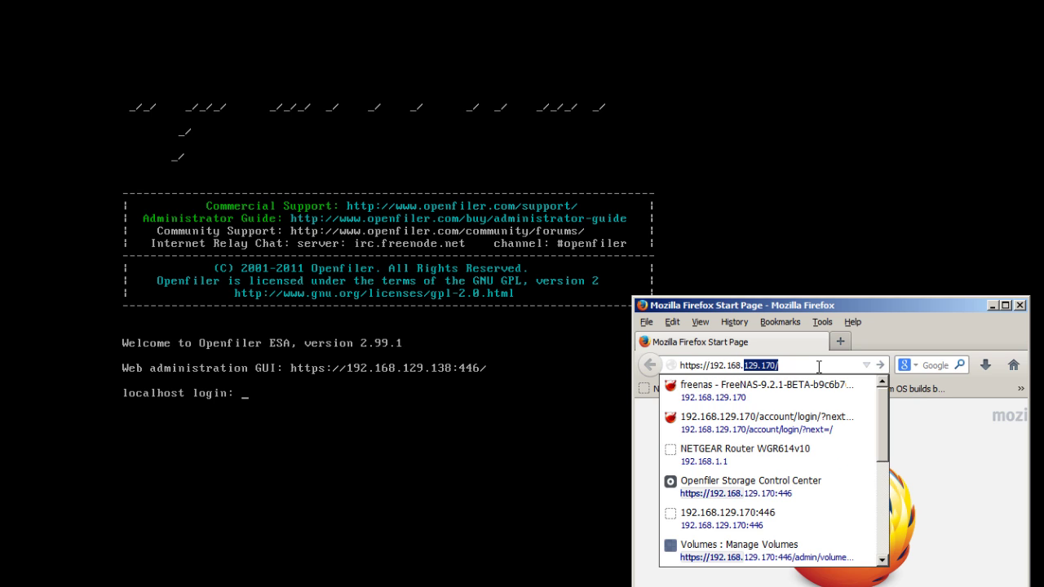
{"action": "type", "text": "129."}
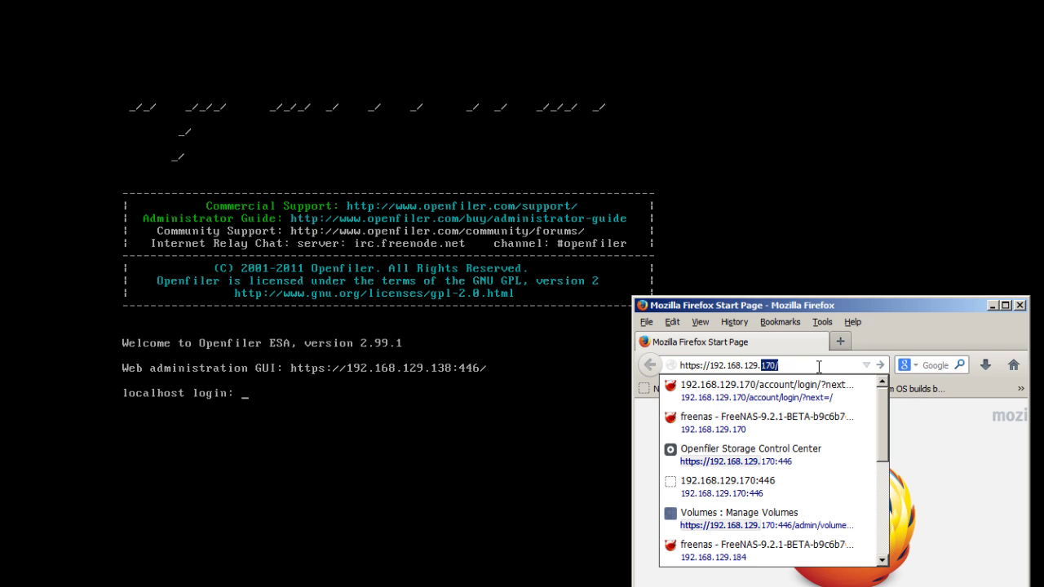
{"action": "type", "text": "138:"}
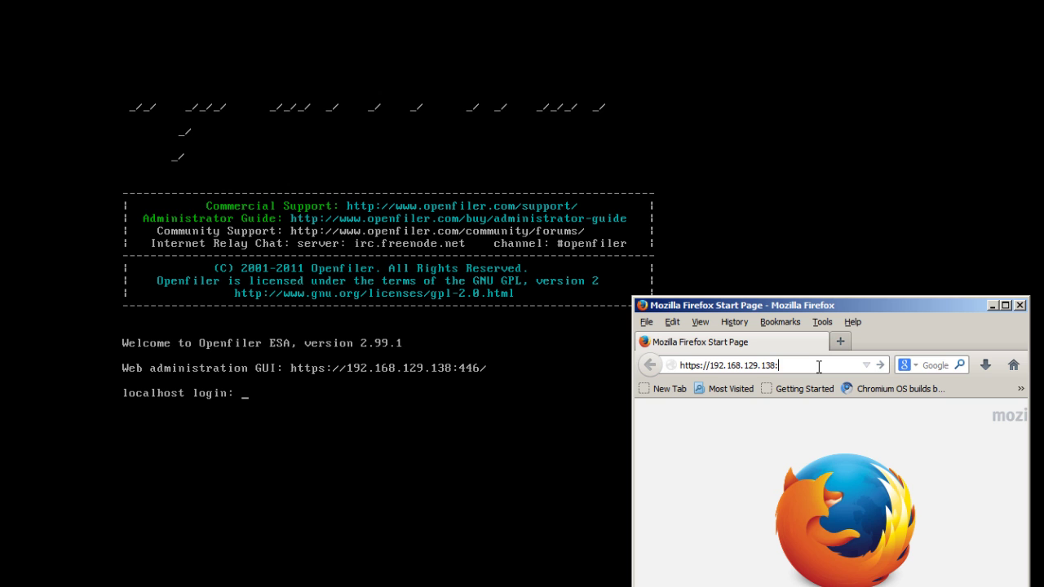
{"action": "type", "text": "446"}
{"action": "key", "text": "Return"}
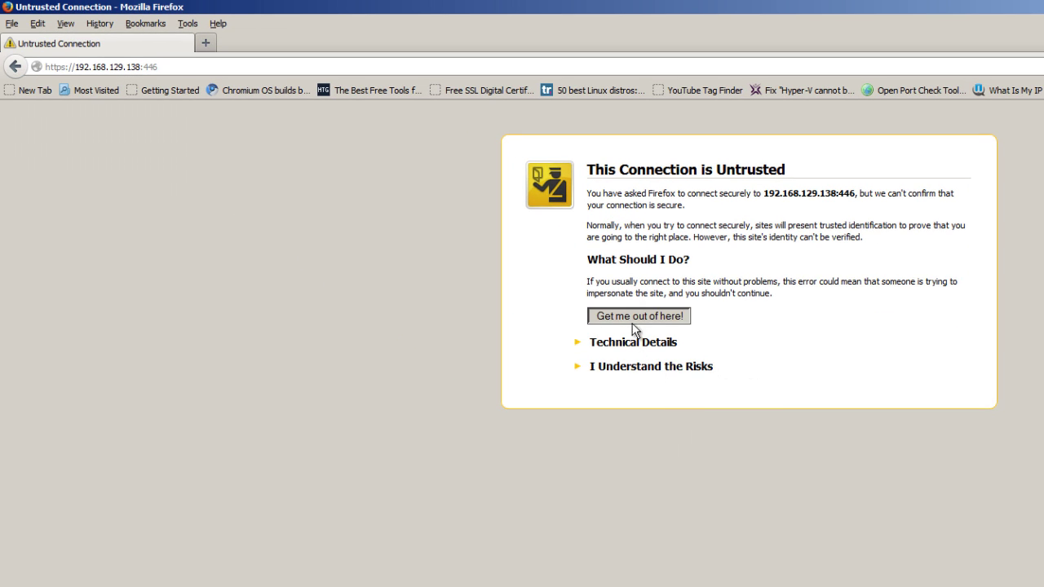
Add a security exception for the site's self-signed certificate and confirm it
{"action": "left_click", "coordinate": [624, 342]}
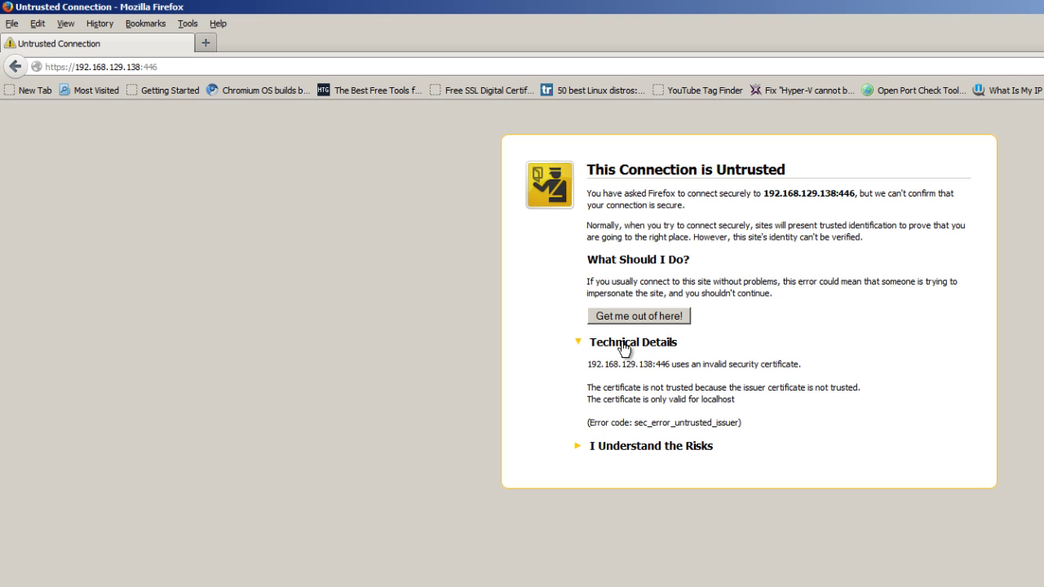
{"action": "left_click", "coordinate": [625, 346]}
{"action": "left_click", "coordinate": [633, 367]}
{"action": "left_click", "coordinate": [650, 467]}
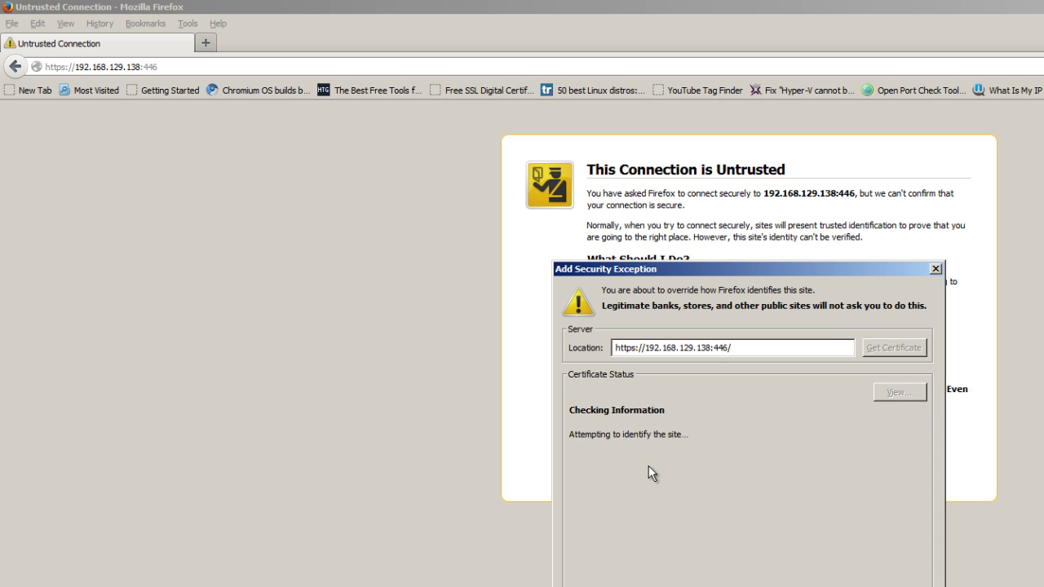
{"action": "left_click", "coordinate": [889, 351]}
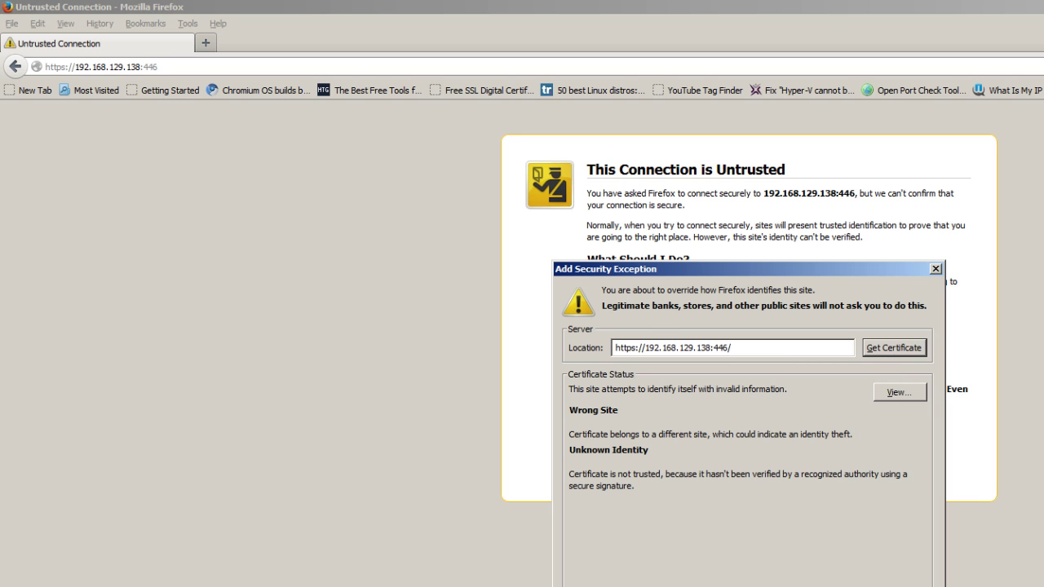
{"action": "key", "text": "Return"}
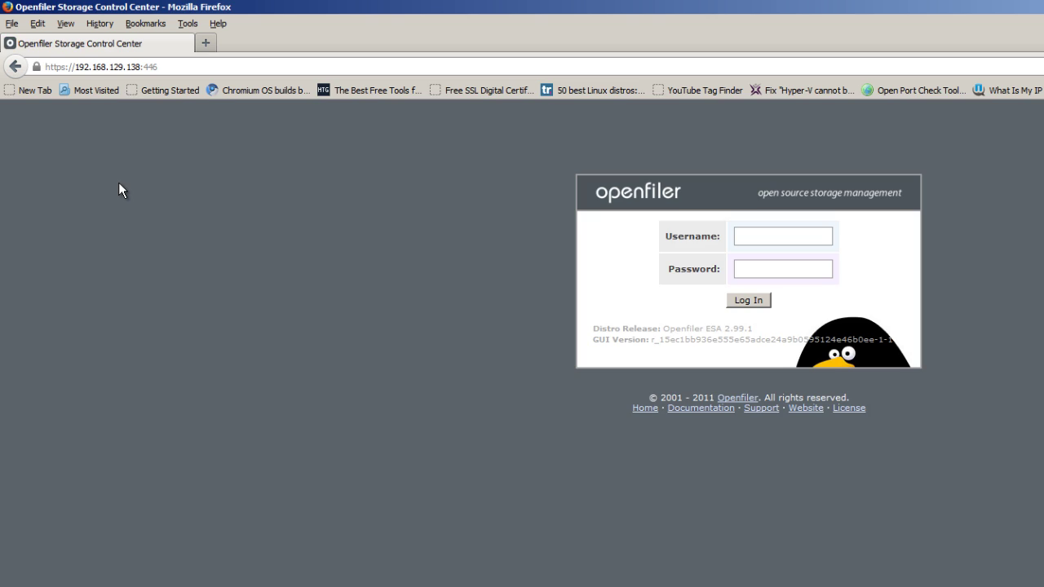
Log in as openfiler with the account password, declining Firefox's offer to save it
{"action": "left_click", "coordinate": [749, 238]}
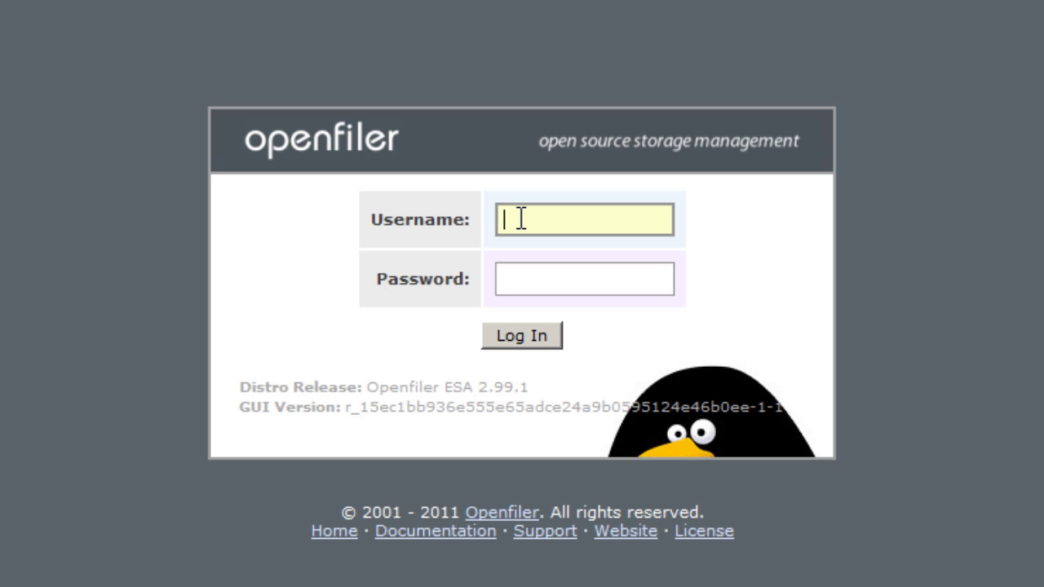
{"action": "type", "text": "ope"}
{"action": "key", "text": "Down"}
{"action": "key", "text": "Tab"}
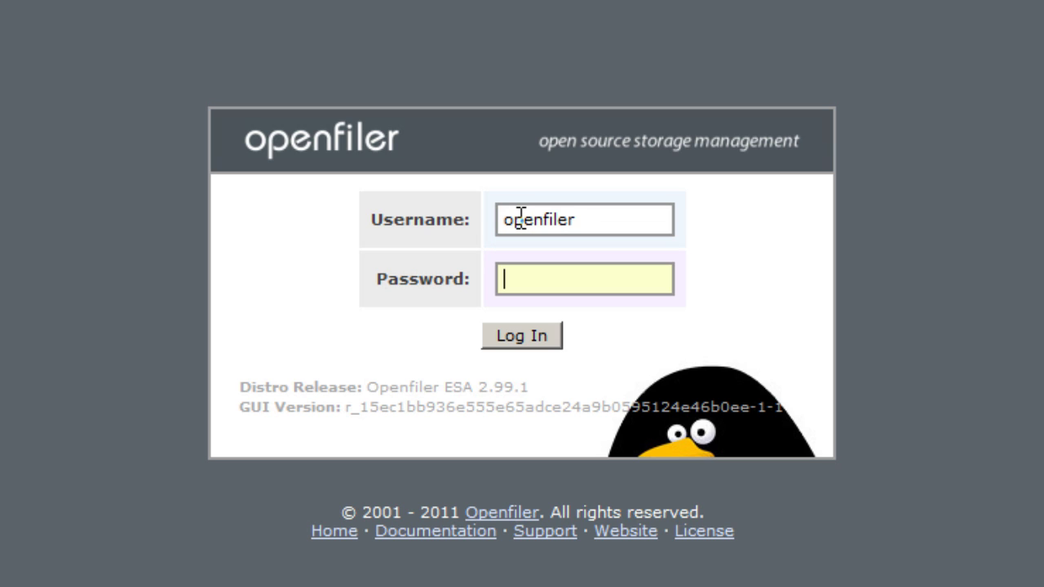
{"action": "type", "text": "passwo"}
{"action": "key", "text": "BackSpace"}
{"action": "key", "text": "BackSpace"}
{"action": "key", "text": "BackSpace"}
{"action": "key", "text": "BackSpace"}
{"action": "key", "text": "BackSpace"}
{"action": "key", "text": "BackSpace"}
{"action": "type", "text": "pas"}
{"action": "type", "text": "ord"}
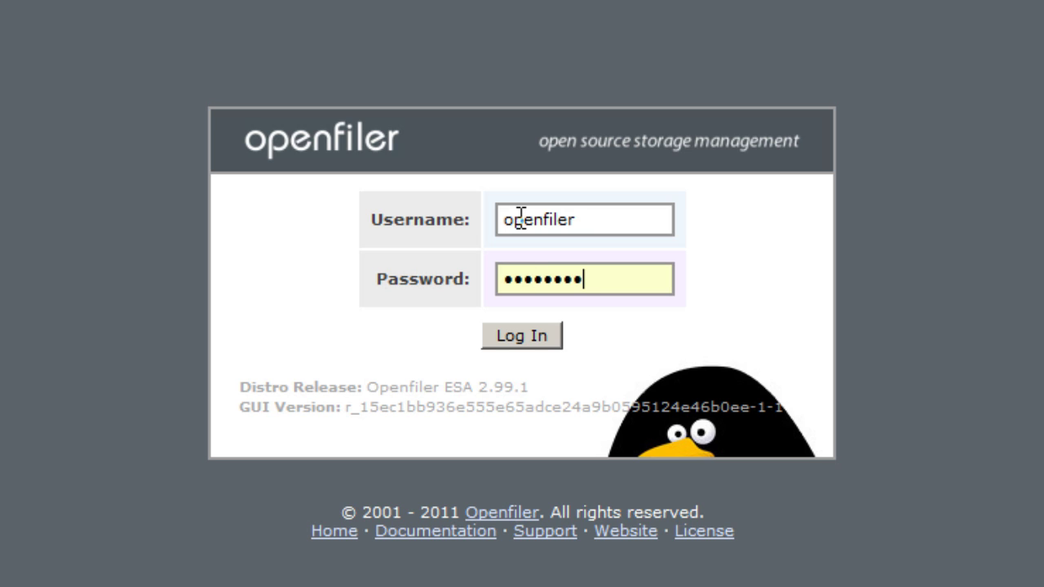
{"action": "left_click", "coordinate": [490, 338]}
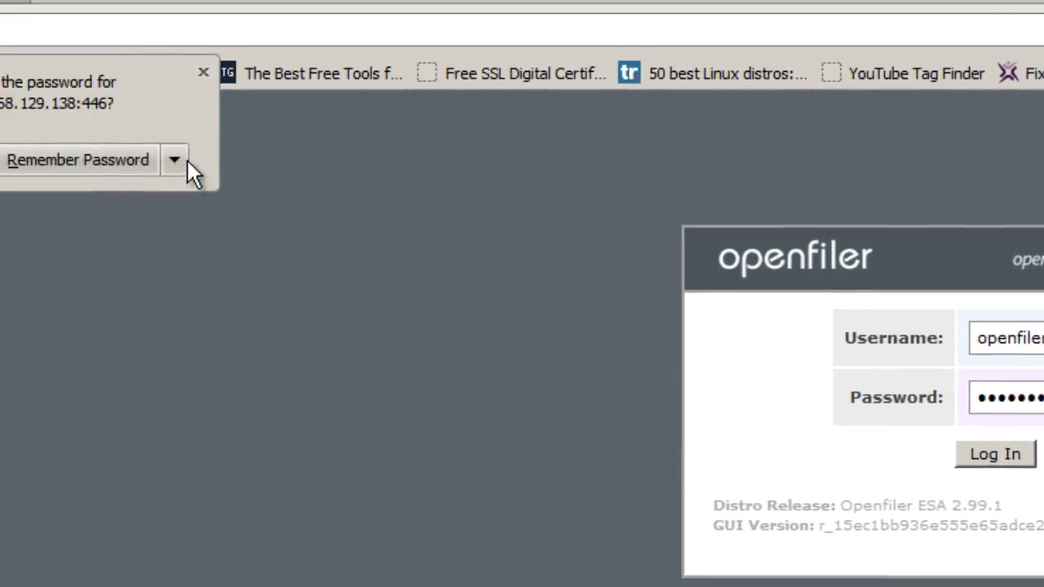
{"action": "left_click", "coordinate": [173, 159]}
{"action": "left_click", "coordinate": [499, 331]}
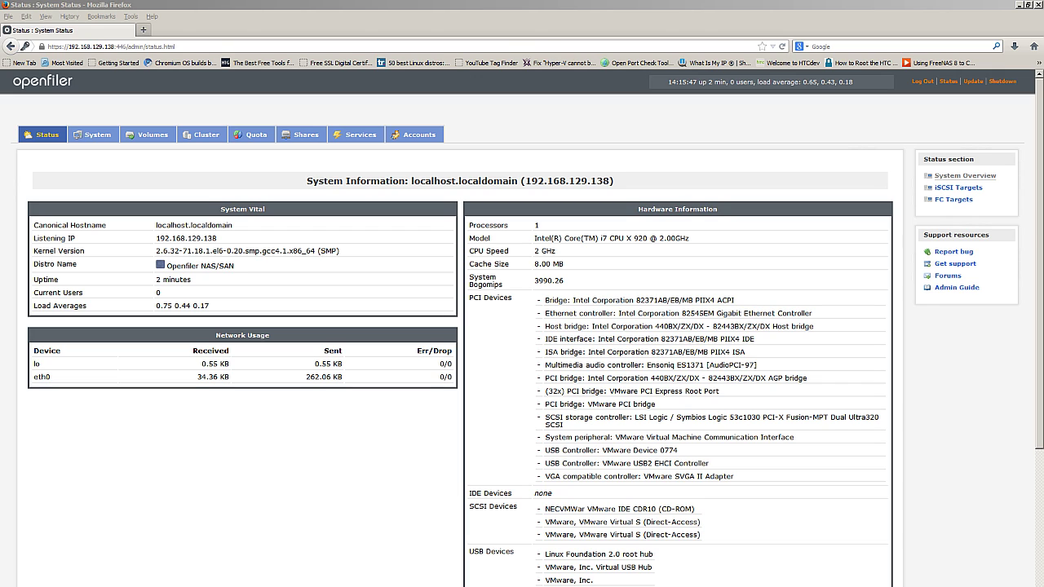
Set the iSCSI Target service to start at boot, start it, and switch to Volumes
{"action": "left_click", "coordinate": [357, 139]}
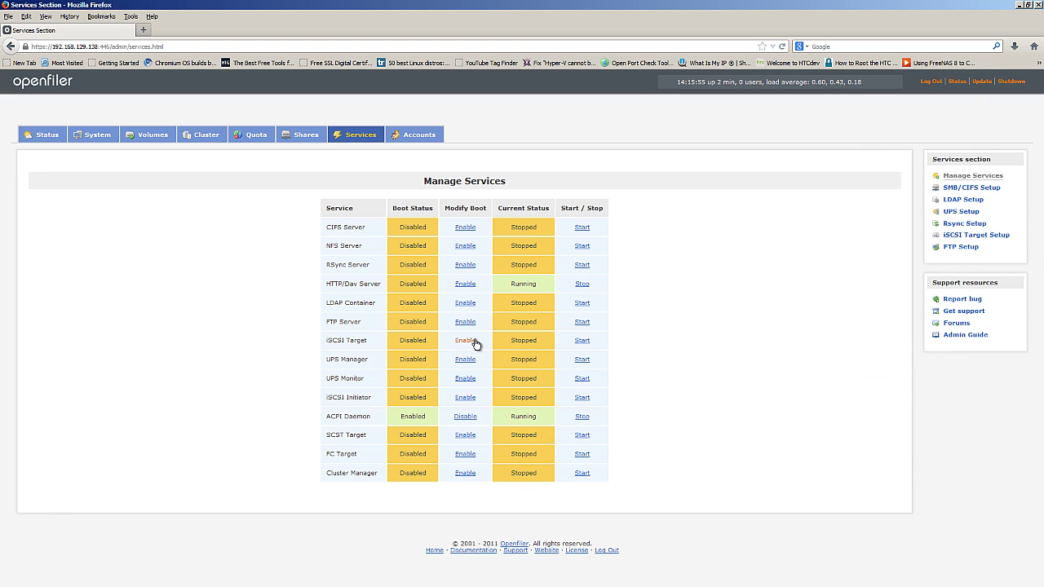
{"action": "double_click", "coordinate": [418, 341]}
{"action": "left_click", "coordinate": [465, 341]}
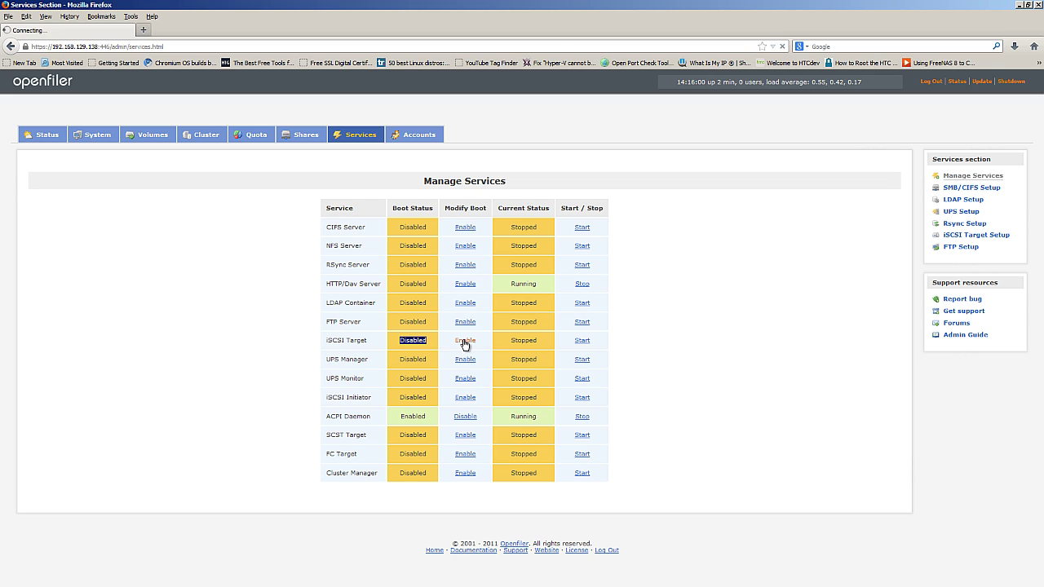
{"action": "left_click", "coordinate": [584, 343]}
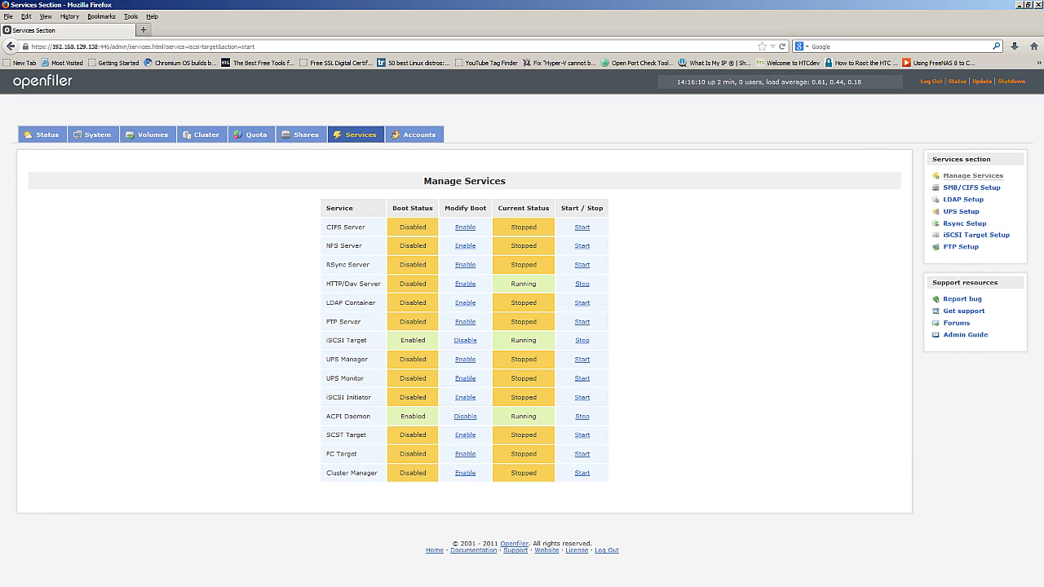
{"action": "left_click", "coordinate": [143, 137]}
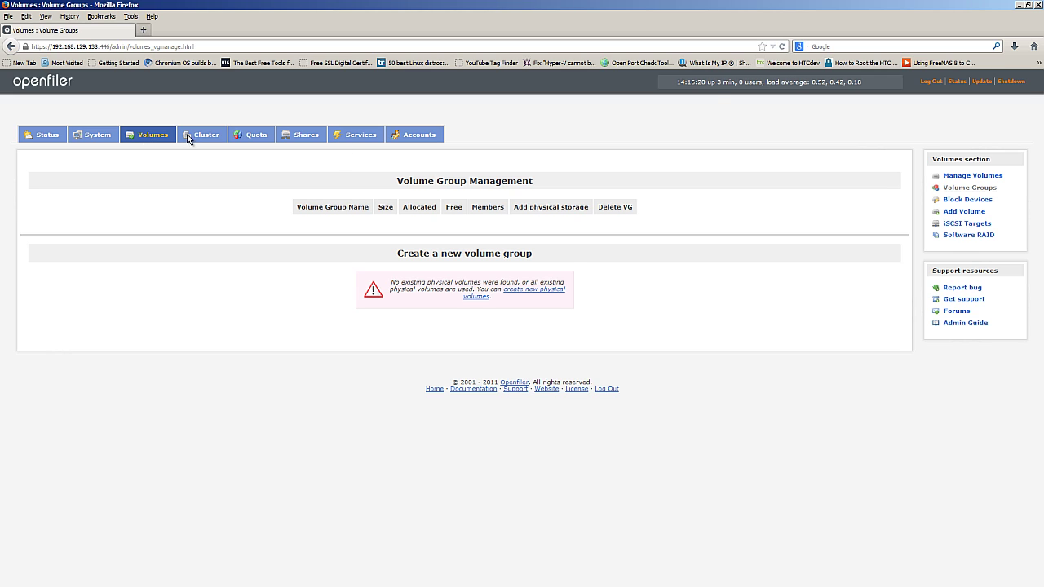
Delete the existing sdb1 partition from the 50.00 GB /dev/sdb disk
{"action": "left_click", "coordinate": [979, 202]}
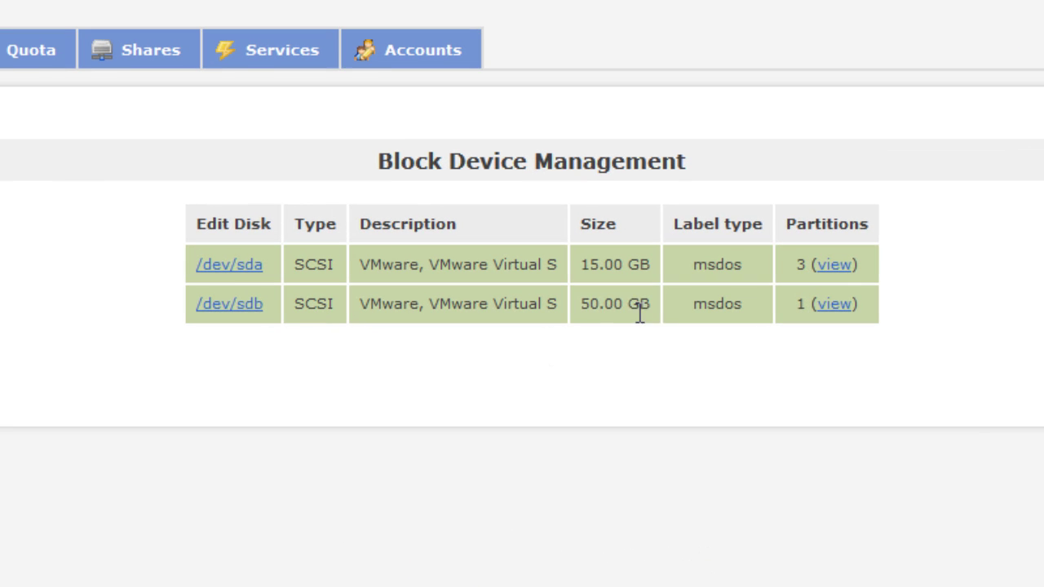
{"action": "left_click_drag", "start_coordinate": [652, 303], "coordinate": [581, 303]}
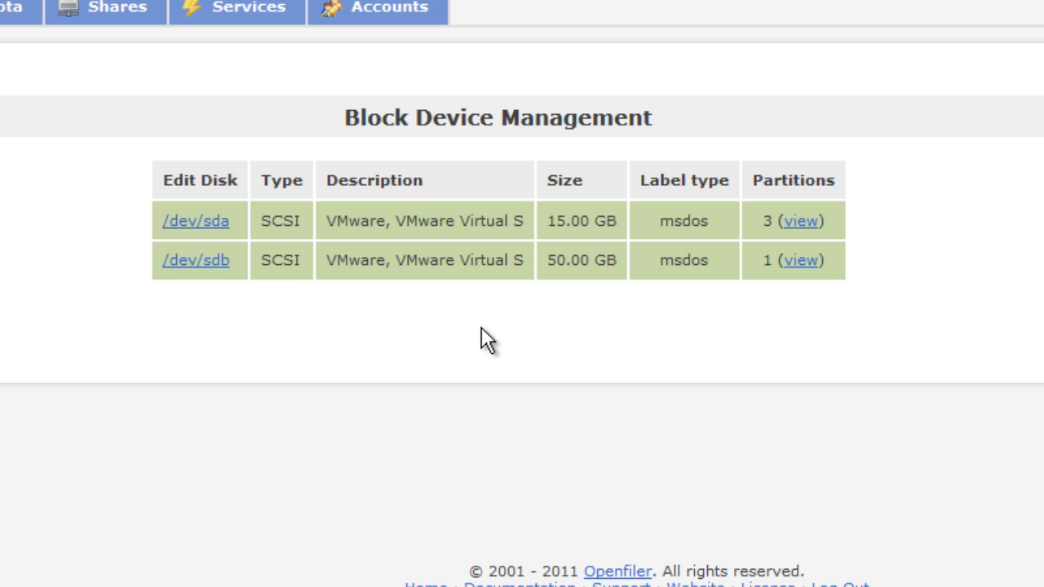
{"action": "scroll", "coordinate": [503, 303], "scroll_direction": "down", "scroll_amount": 6}
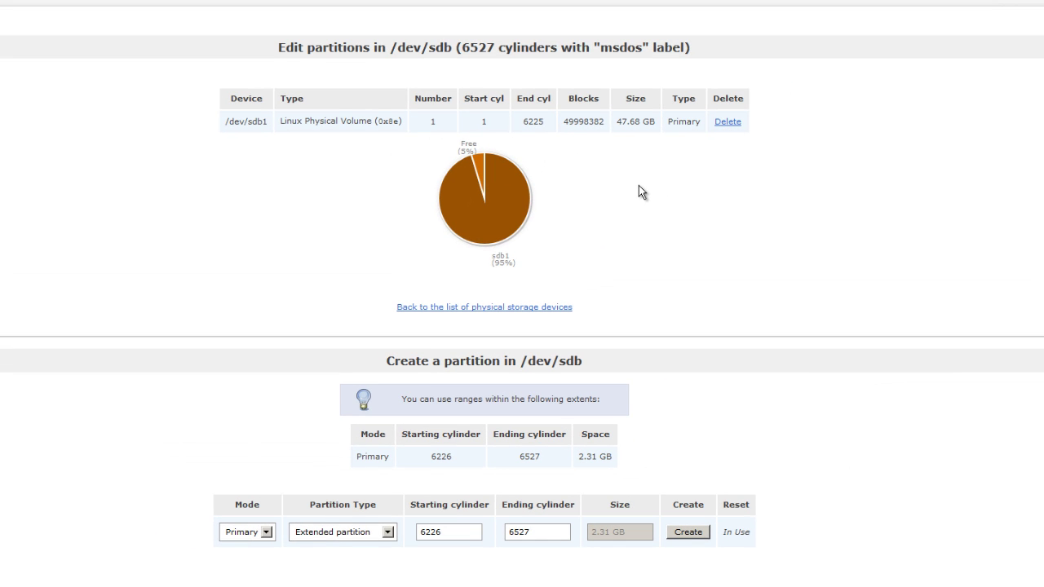
{"action": "left_click", "coordinate": [728, 121]}
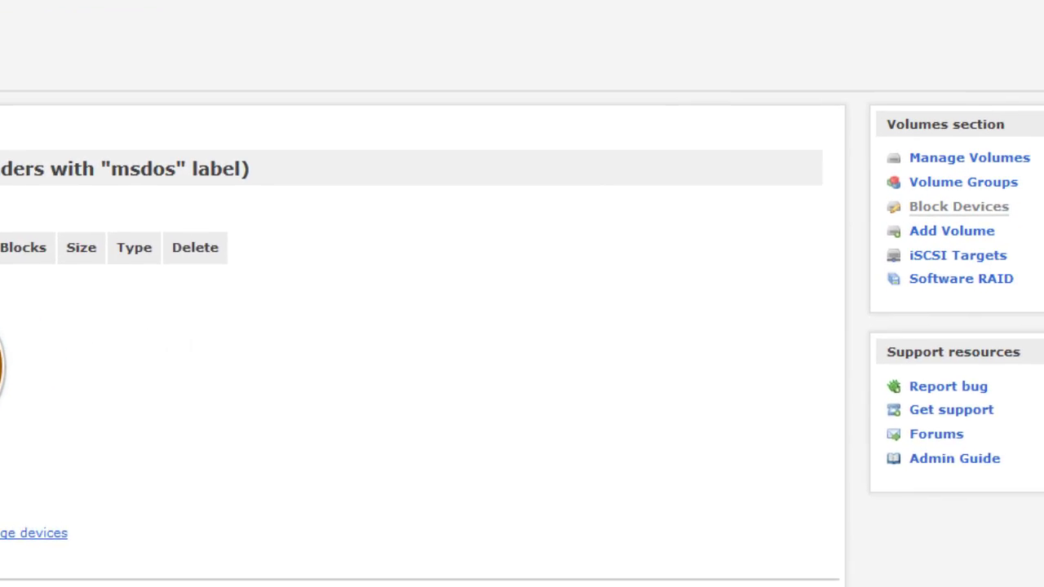
{"action": "left_click", "coordinate": [963, 180]}
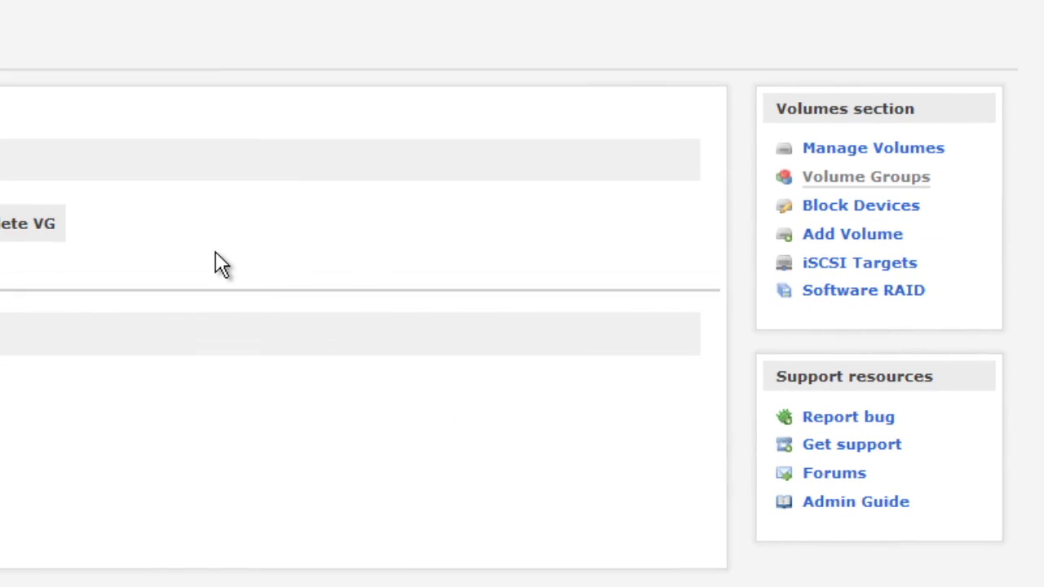
{"action": "left_click", "coordinate": [860, 206]}
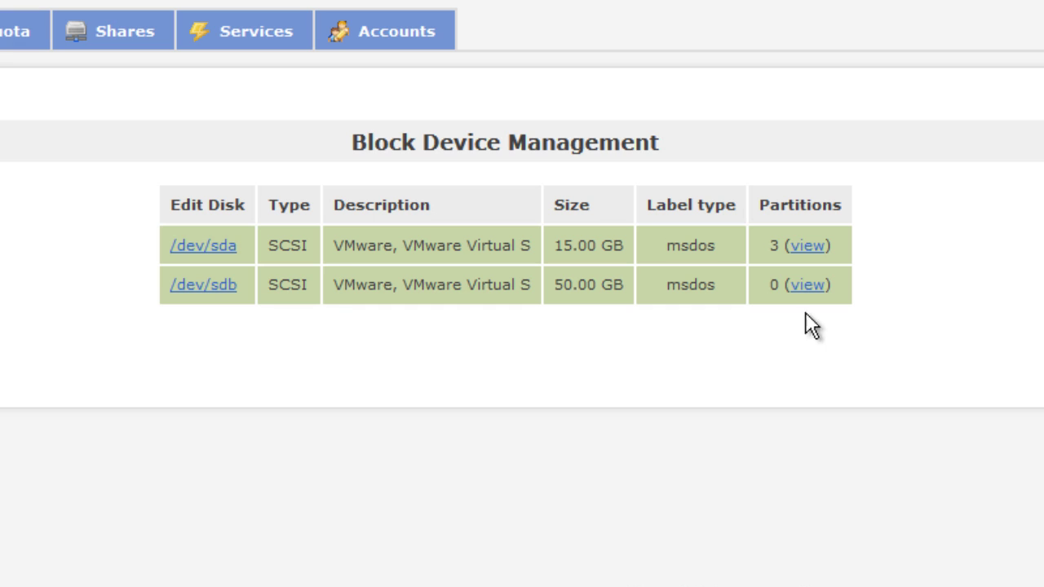
Create a Physical volume partition on /dev/sdb spanning cylinders 1–6527
{"action": "left_click", "coordinate": [217, 289]}
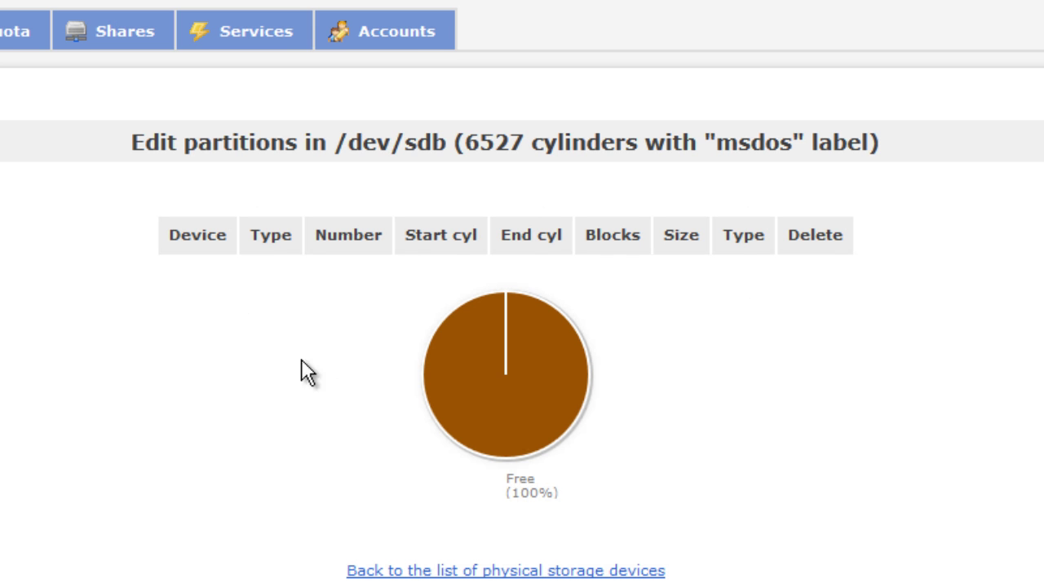
{"action": "scroll", "coordinate": [303, 368], "scroll_direction": "down", "scroll_amount": 6}
{"action": "left_click", "coordinate": [310, 380]}
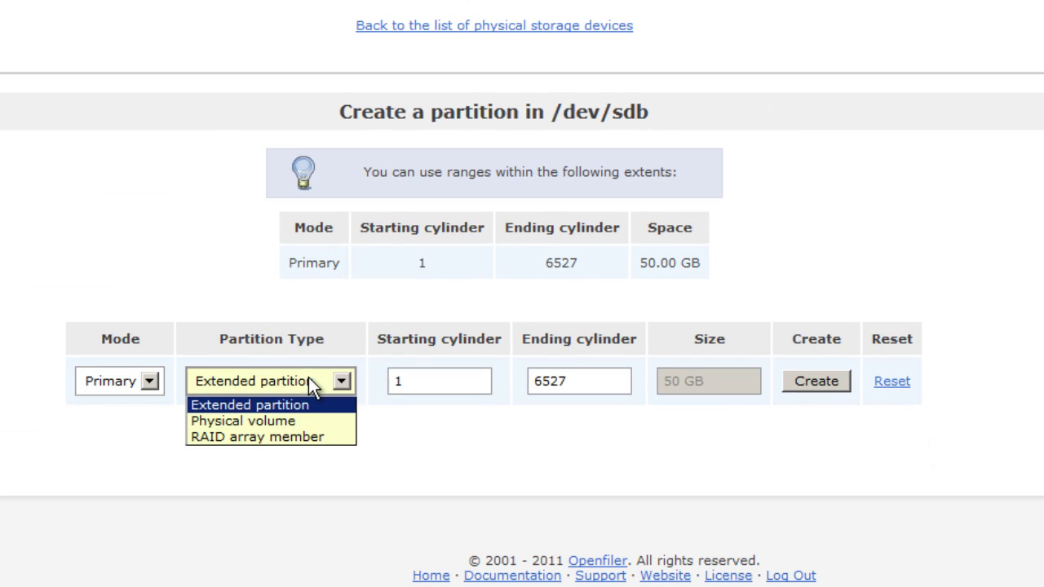
{"action": "left_click", "coordinate": [315, 419]}
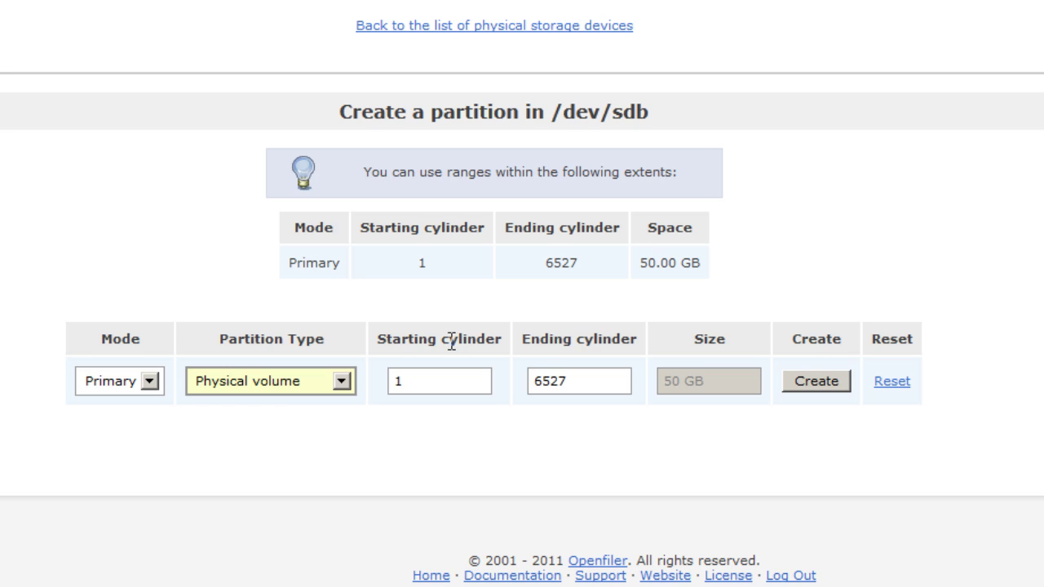
{"action": "left_click", "coordinate": [595, 379]}
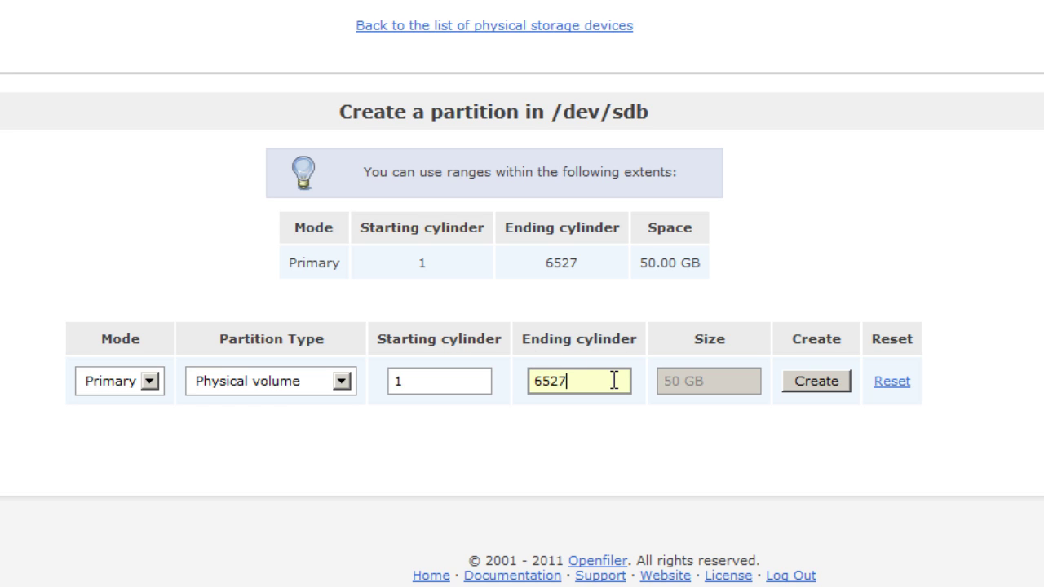
{"action": "double_click", "coordinate": [615, 381]}
{"action": "left_click", "coordinate": [814, 382]}
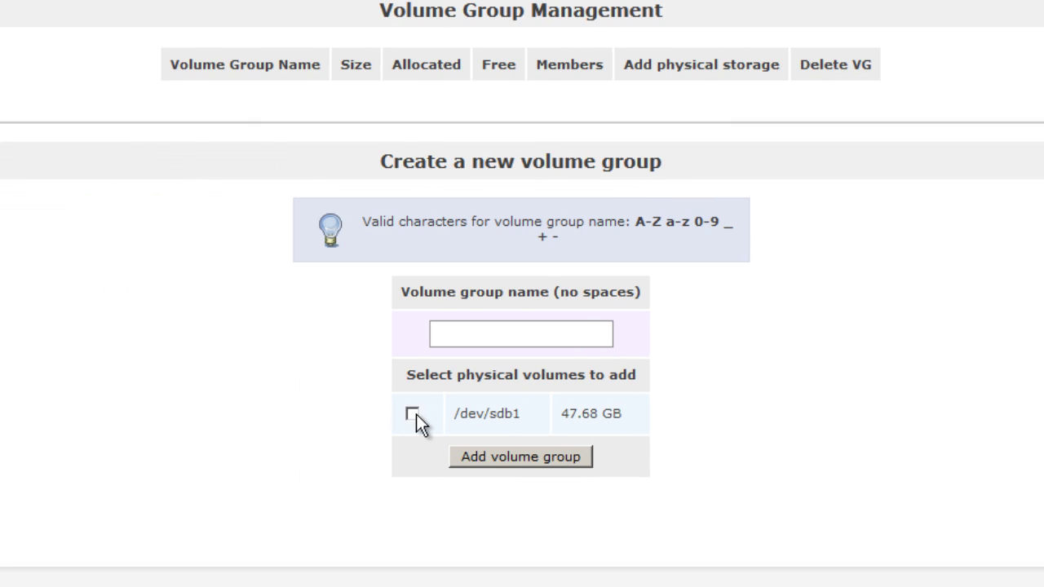
Create volume group iscsi_btn from /dev/sdb1 and go to its Add Volume page
{"action": "left_click", "coordinate": [412, 414]}
{"action": "left_click", "coordinate": [489, 339]}
{"action": "type", "text": "isc"}
{"action": "key", "text": "Down"}
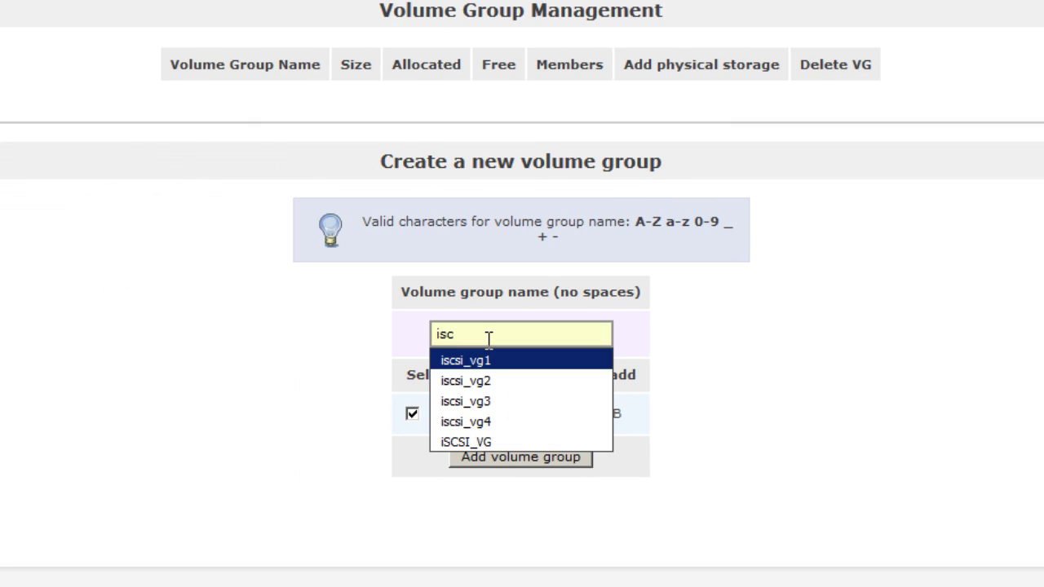
{"action": "key", "text": "Return"}
{"action": "key", "text": "BackSpace"}
{"action": "key", "text": "BackSpace"}
{"action": "key", "text": "BackSpace"}
{"action": "type", "text": "btn"}
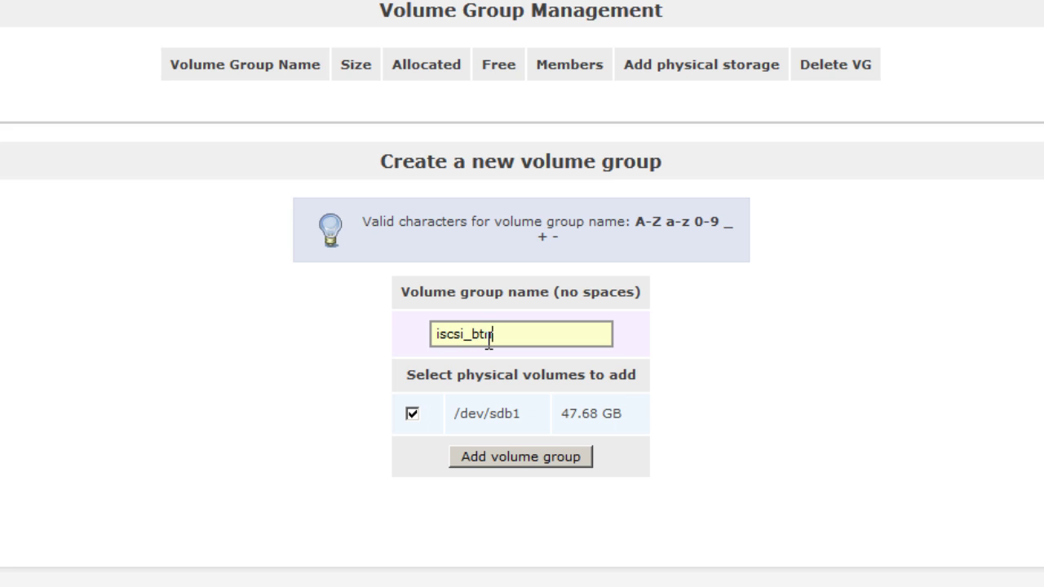
{"action": "left_click", "coordinate": [545, 459]}
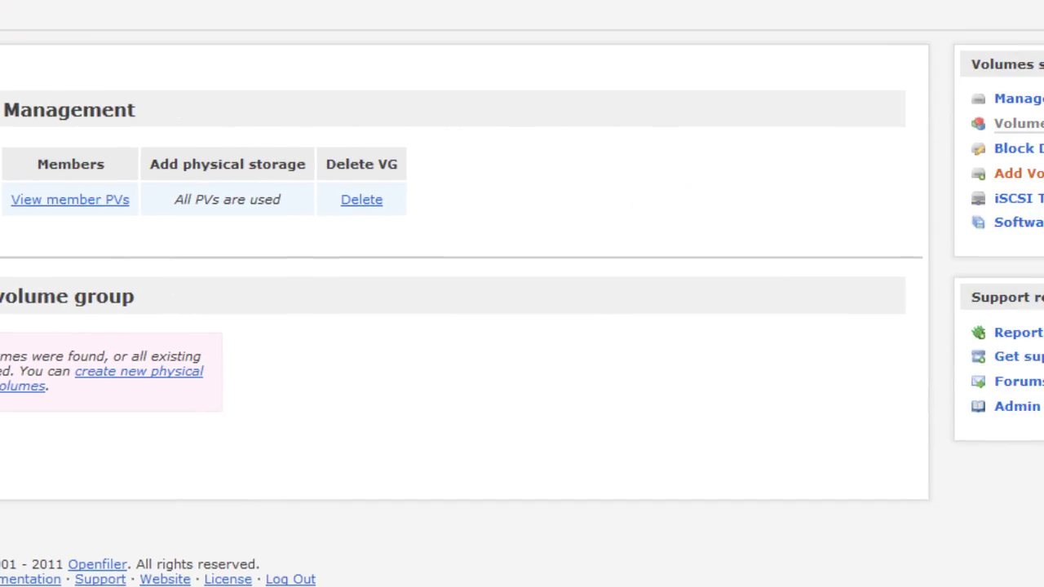
{"action": "left_click", "coordinate": [1019, 171]}
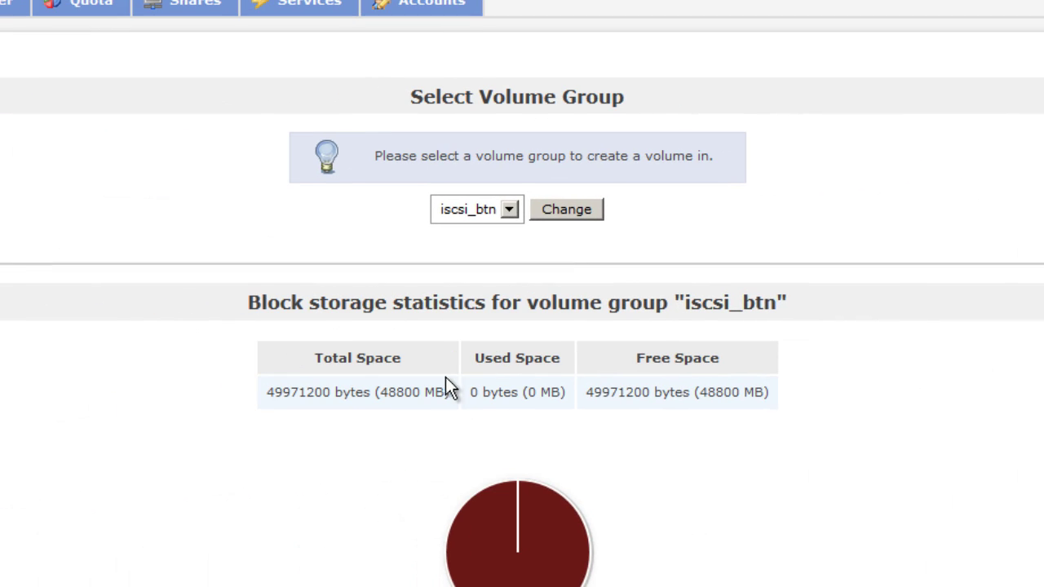
Name the new volume isci_vol, leaving the description blank
{"action": "scroll", "coordinate": [446, 377], "scroll_direction": "down", "scroll_amount": 5}
{"action": "left_click", "coordinate": [734, 508]}
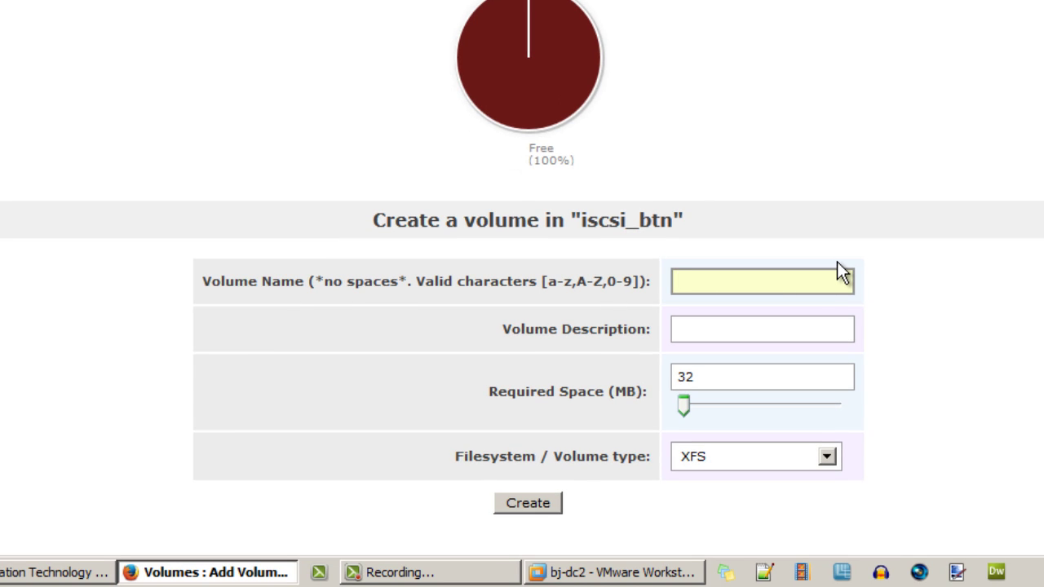
{"action": "type", "text": "isci_vol"}
{"action": "left_click", "coordinate": [743, 338]}
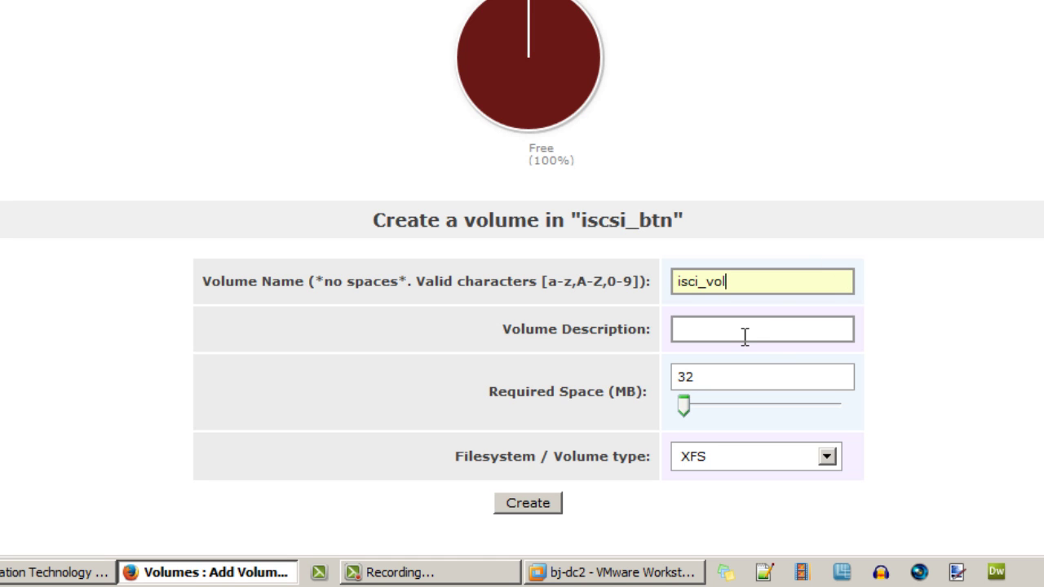
{"action": "left_click", "coordinate": [938, 302]}
{"action": "scroll", "coordinate": [863, 312], "scroll_direction": "down", "scroll_amount": 3}
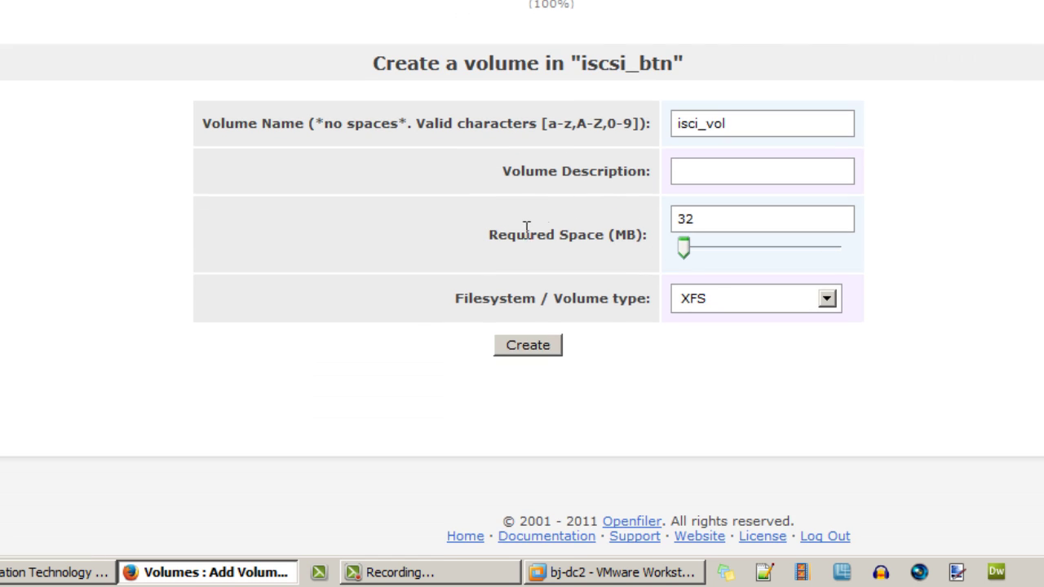
Allocate all 48800 MB, set type to block (iSCSI), and create the volume
{"action": "left_click_drag", "start_coordinate": [685, 250], "coordinate": [842, 248]}
{"action": "left_click", "coordinate": [840, 300]}
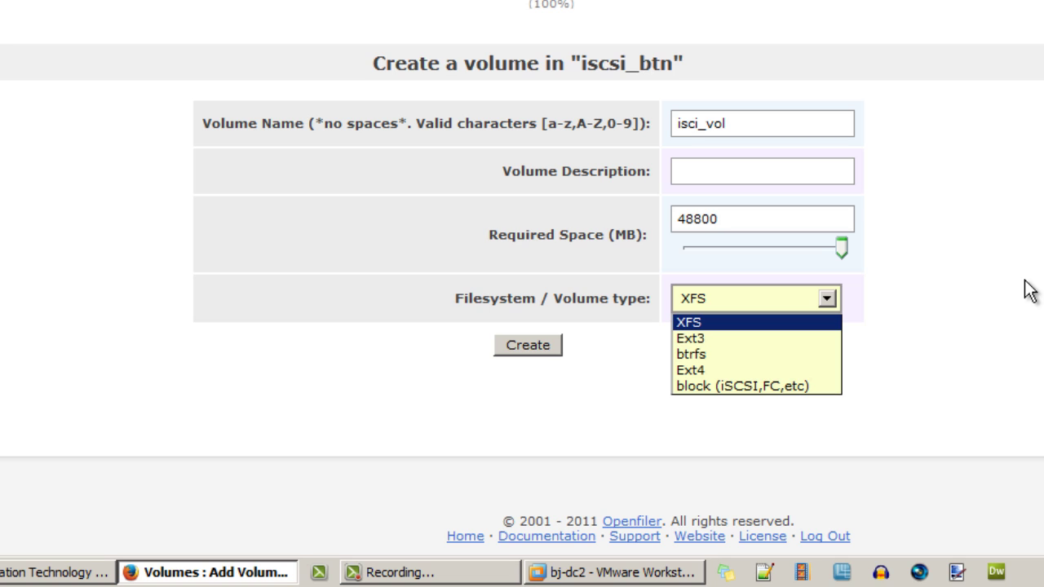
{"action": "left_click", "coordinate": [787, 384]}
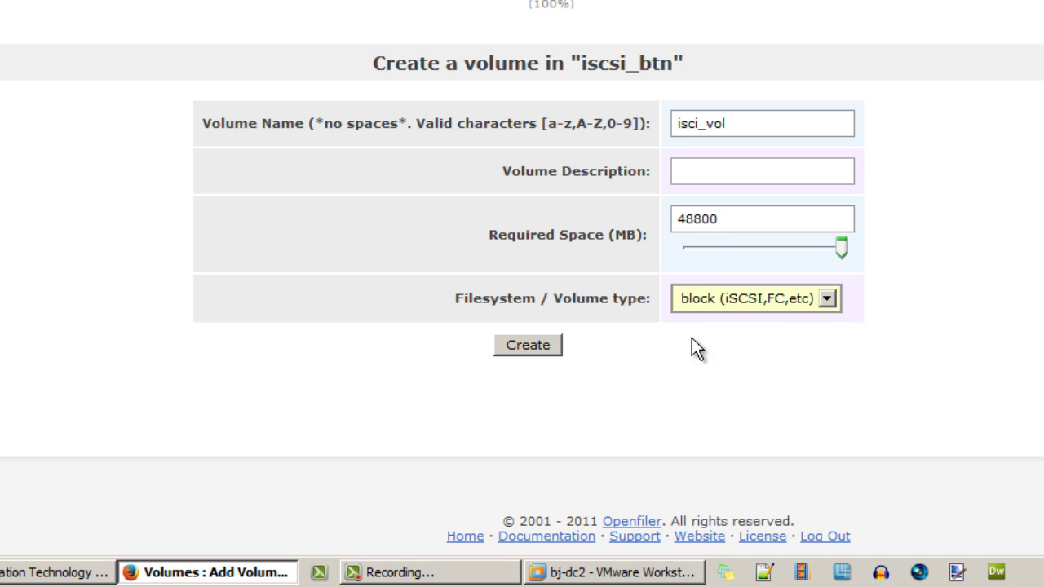
{"action": "left_click", "coordinate": [528, 346]}
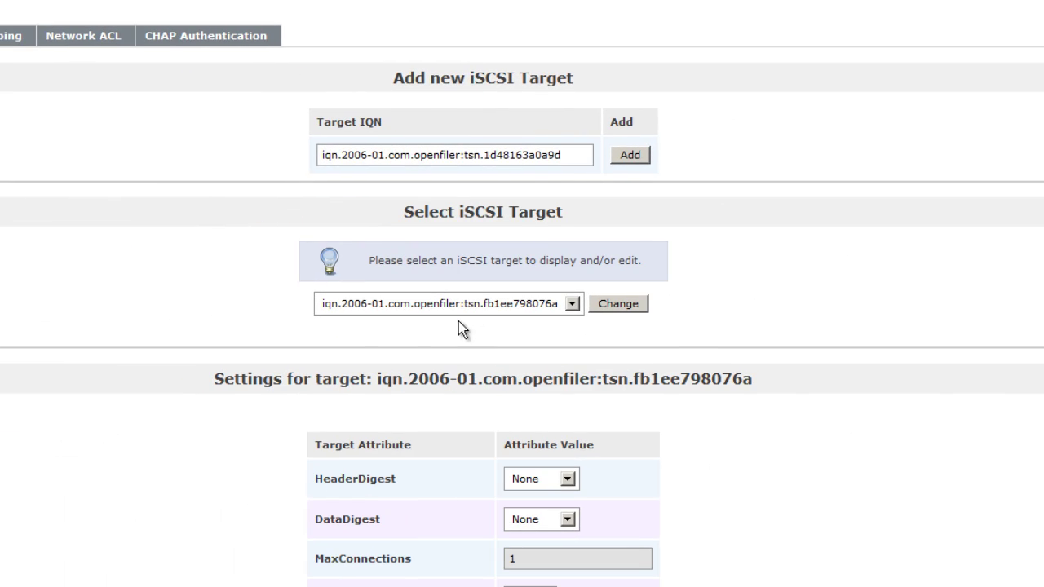
Add target iqn.2006-01.com.openfiler:tsn.1d48163a0a9d and confirm it is selected in the target list
{"action": "left_click", "coordinate": [640, 155]}
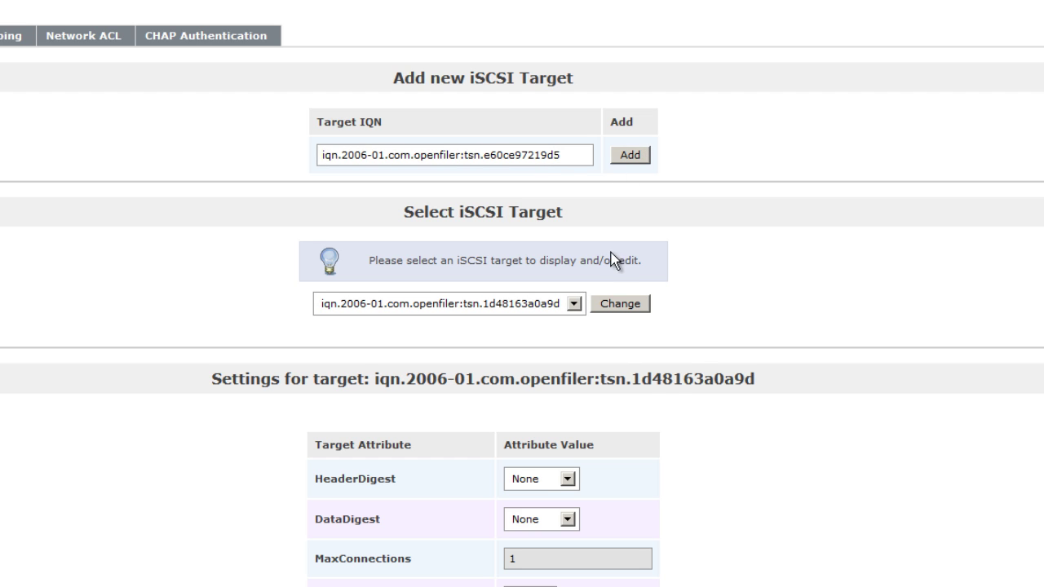
{"action": "left_click", "coordinate": [574, 303]}
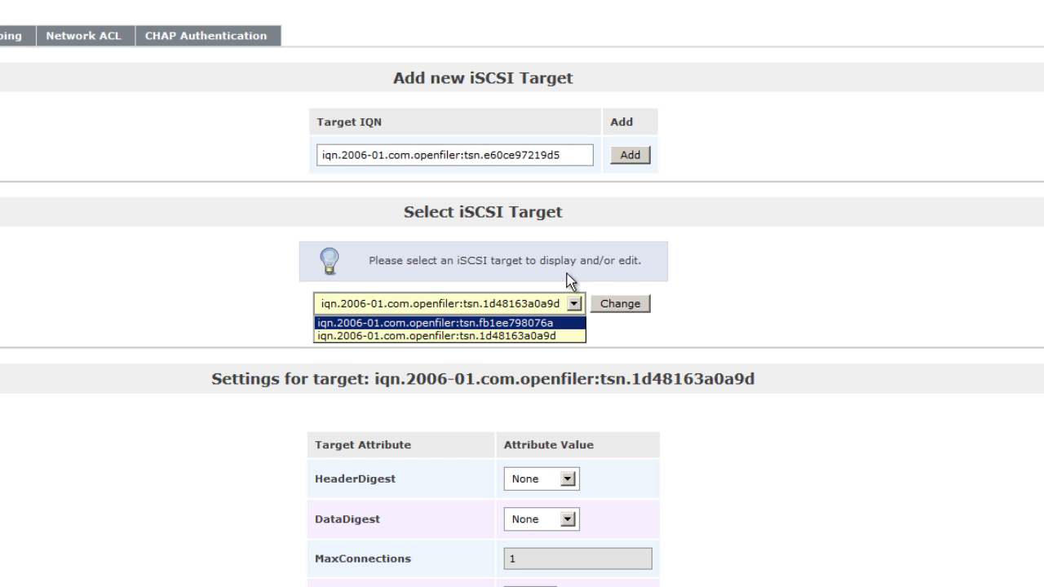
{"action": "left_click", "coordinate": [560, 316]}
{"action": "scroll", "coordinate": [560, 342], "scroll_direction": "down", "scroll_amount": 3}
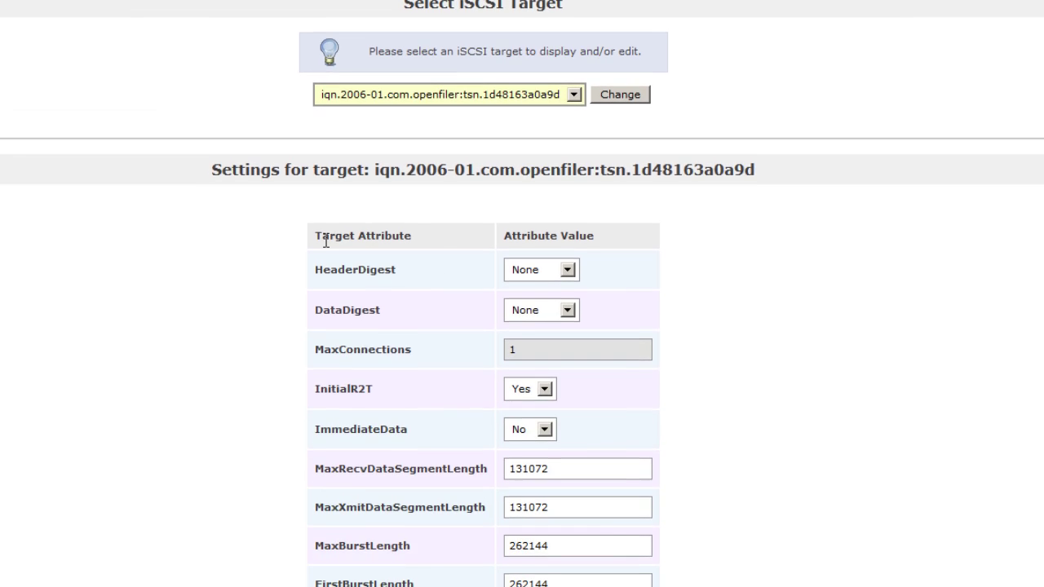
{"action": "scroll", "coordinate": [597, 541], "scroll_direction": "down", "scroll_amount": 3}
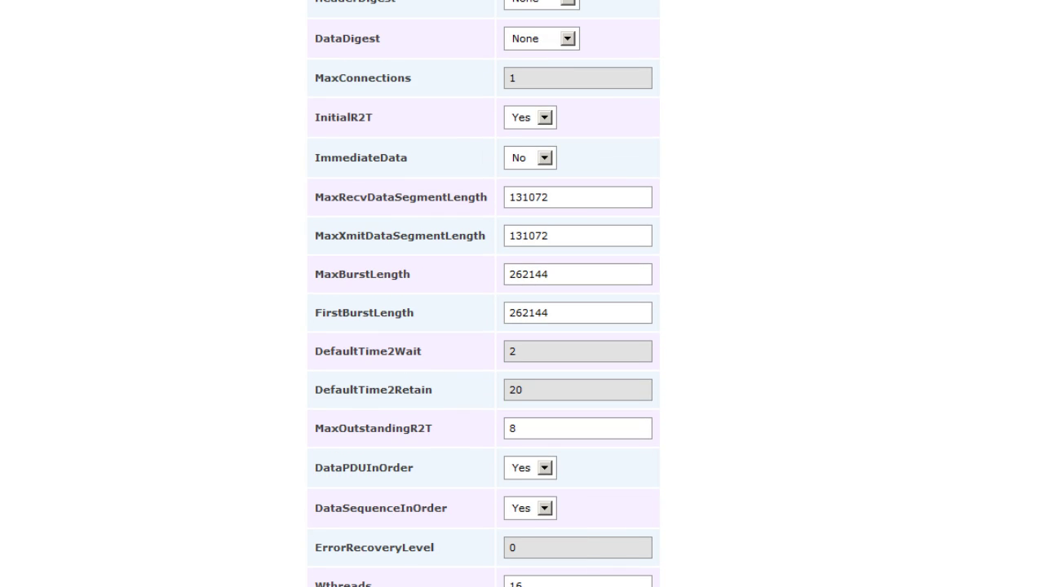
{"action": "scroll", "coordinate": [560, 500], "scroll_direction": "up", "scroll_amount": 5}
{"action": "scroll", "coordinate": [533, 494], "scroll_direction": "down", "scroll_amount": 5}
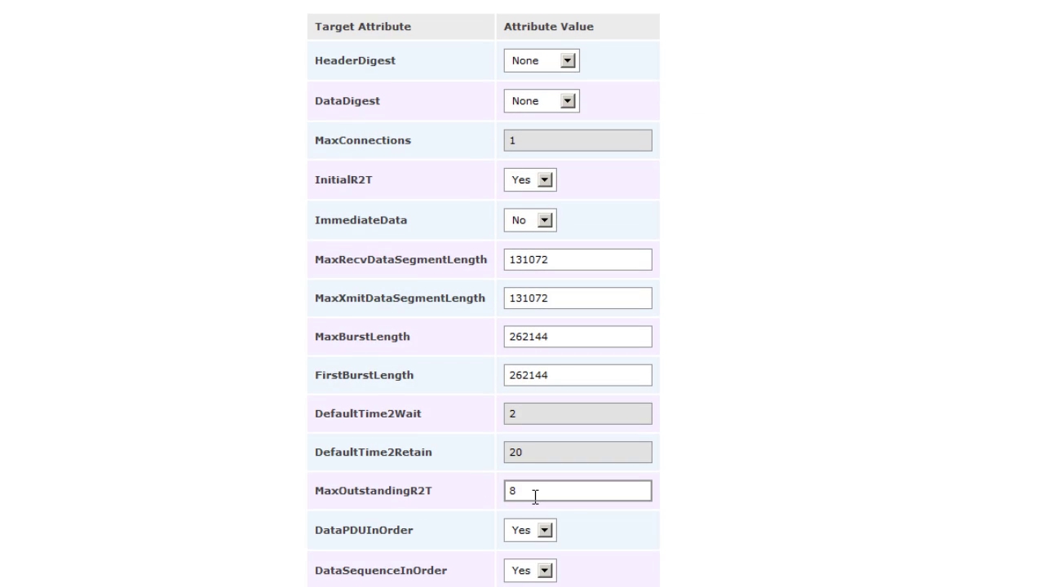
{"action": "scroll", "coordinate": [536, 503], "scroll_direction": "up", "scroll_amount": 5}
{"action": "left_click", "coordinate": [452, 306]}
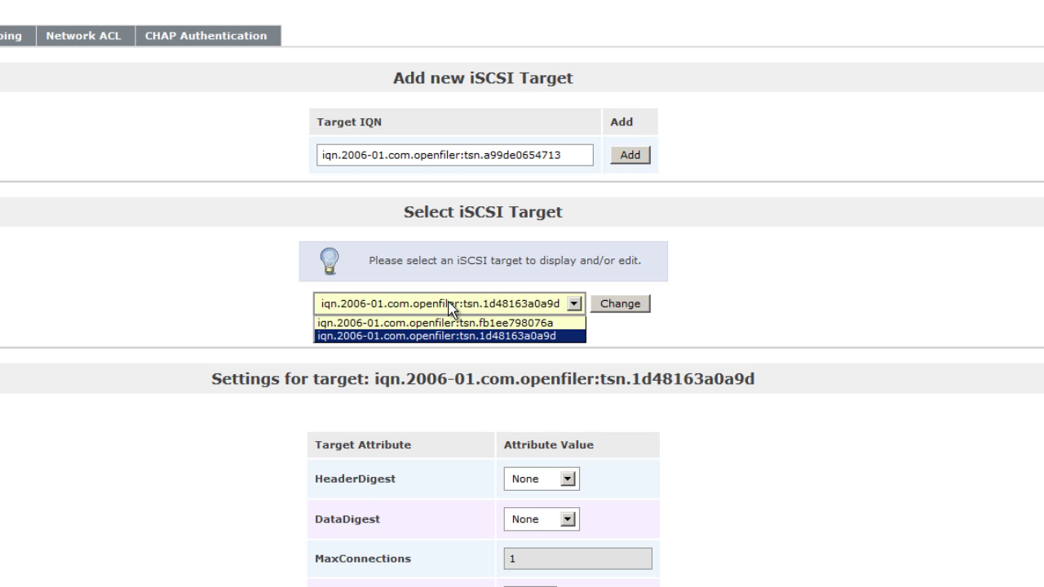
{"action": "left_click", "coordinate": [530, 159]}
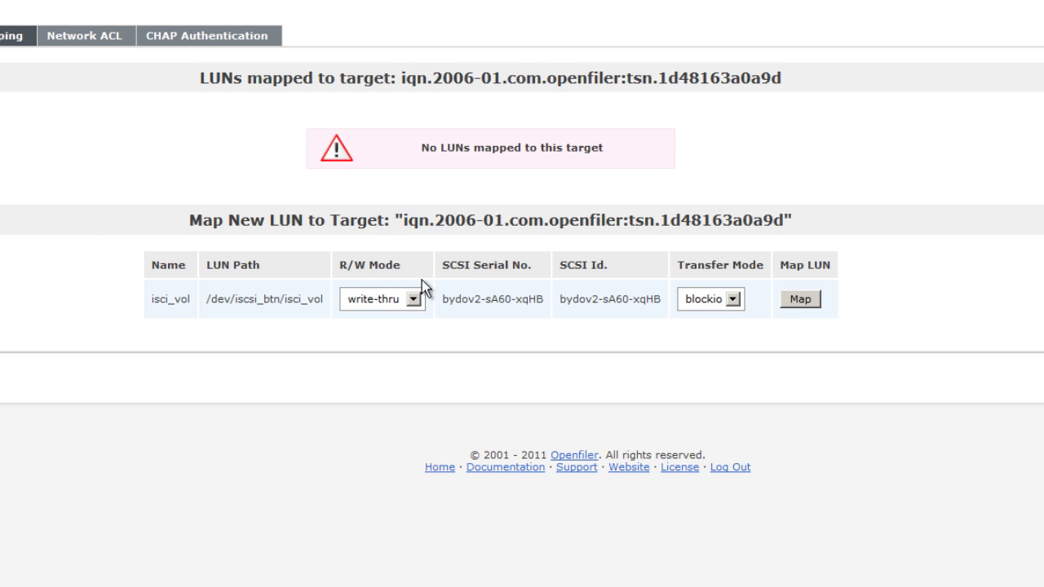
Map isci_vol to the new target in write-thru mode, then copy the Openfiler server address
{"action": "left_click", "coordinate": [414, 299]}
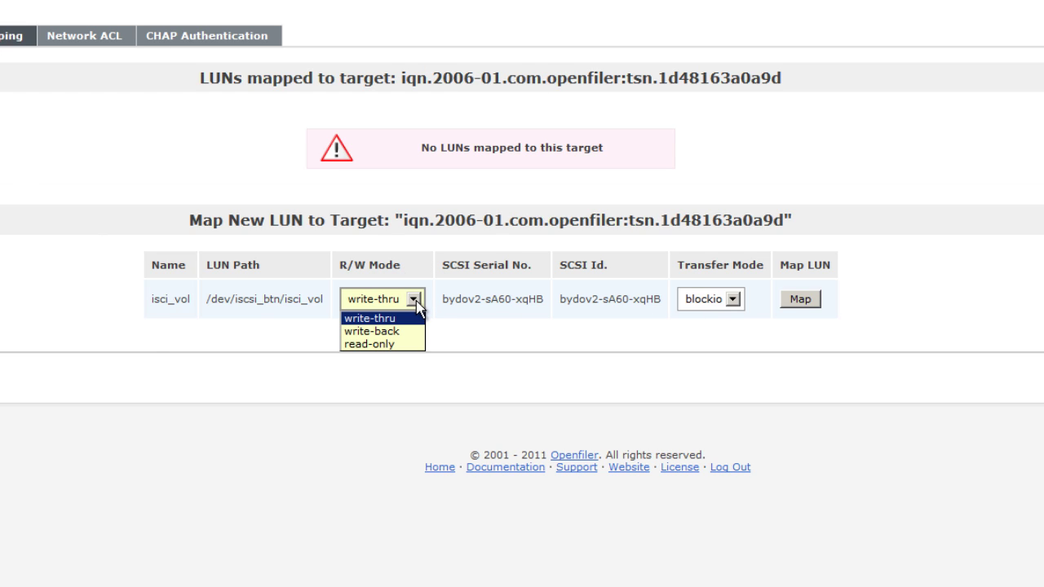
{"action": "left_click", "coordinate": [139, 332]}
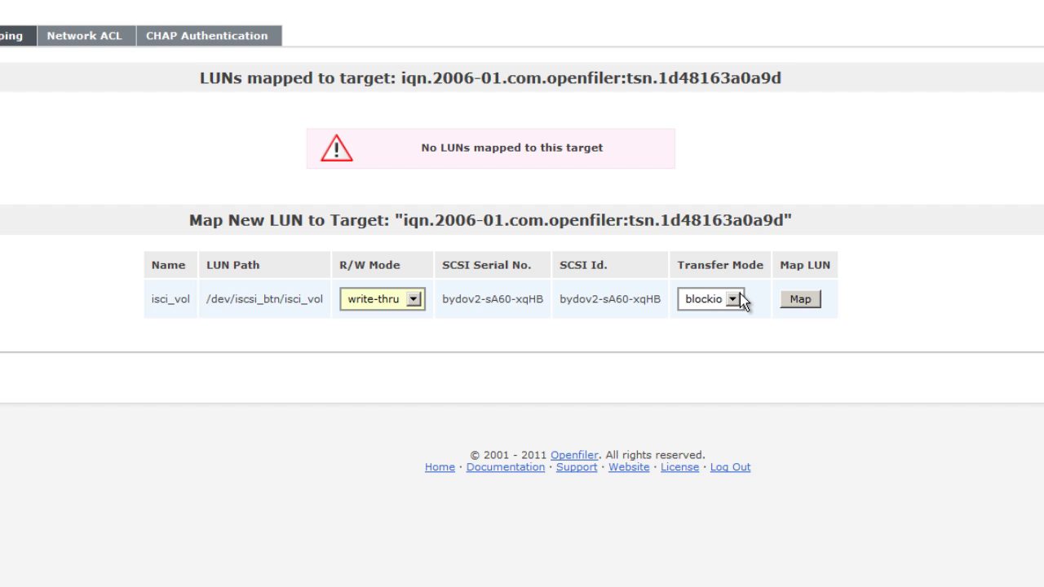
{"action": "left_click", "coordinate": [802, 302]}
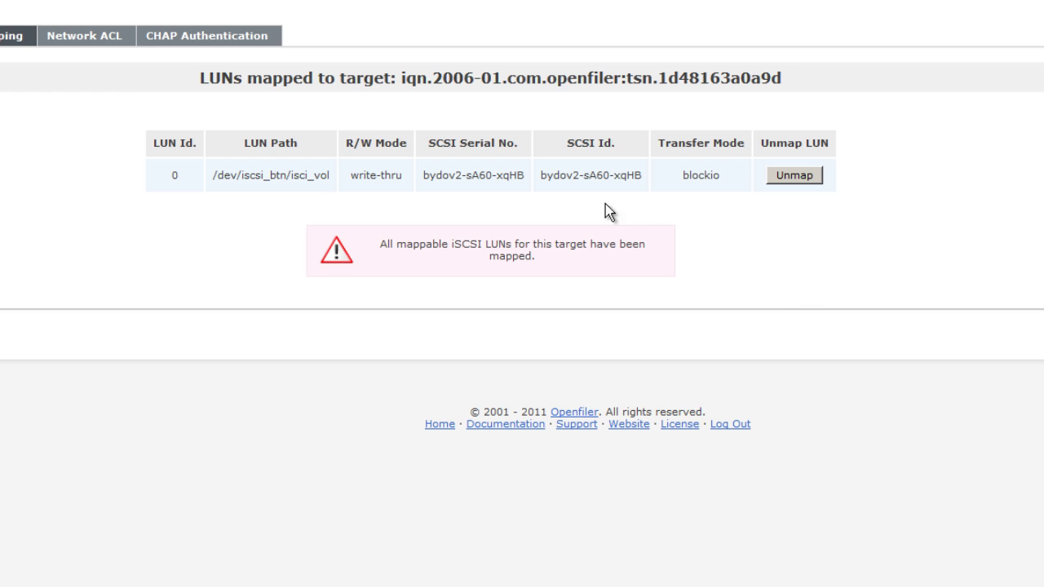
{"action": "left_click", "coordinate": [100, 40]}
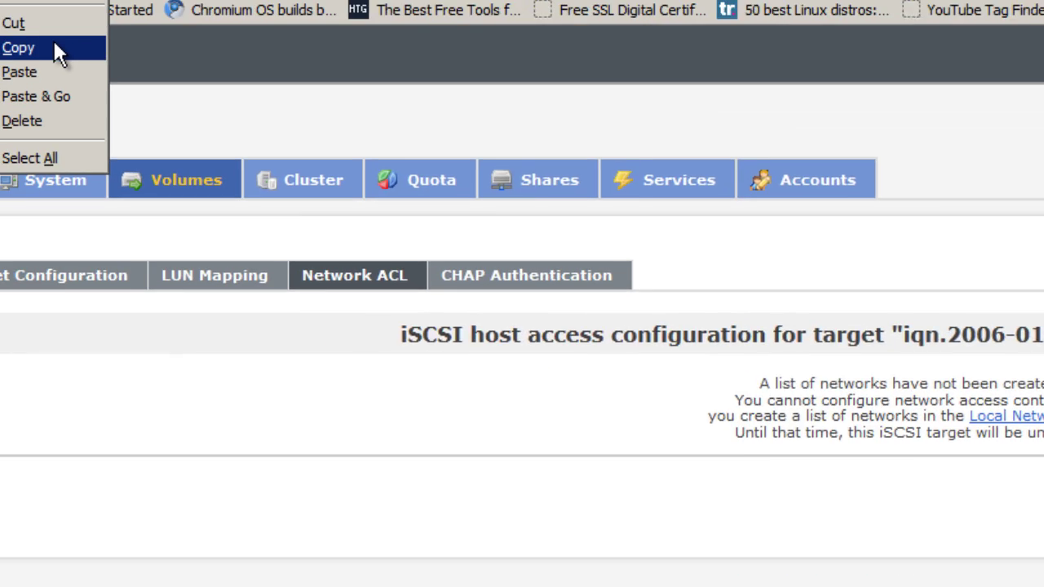
{"action": "left_click", "coordinate": [57, 47]}
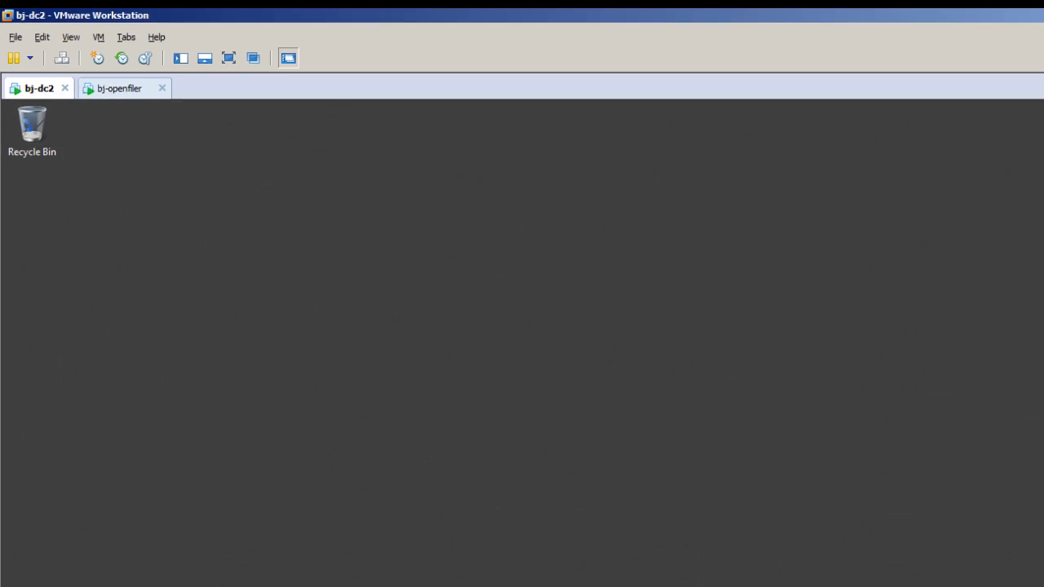
Launch iSCSI Initiator and paste the Openfiler server address into the Target field
{"action": "key", "text": "super"}
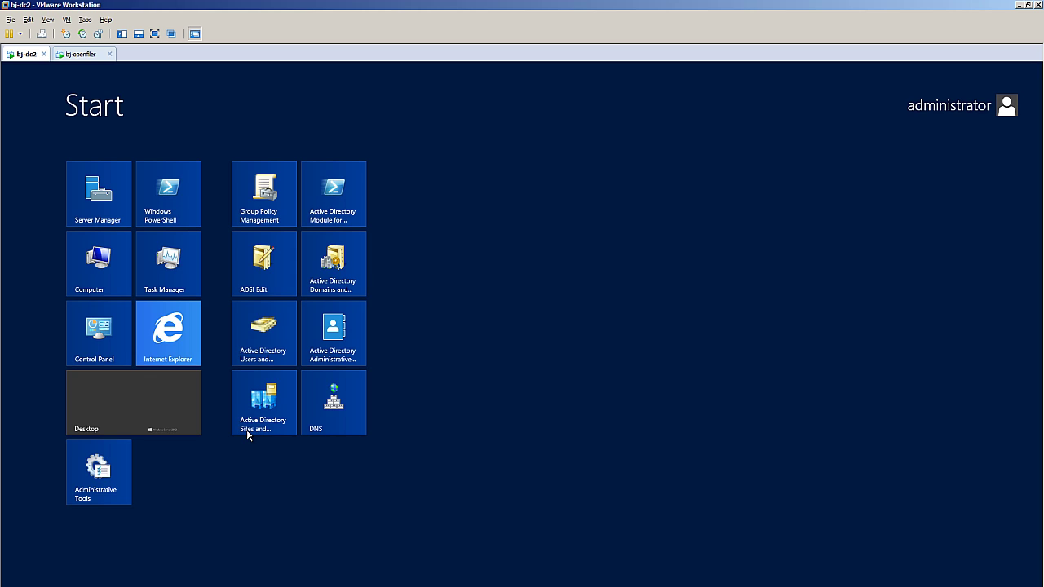
{"action": "type", "text": "is"}
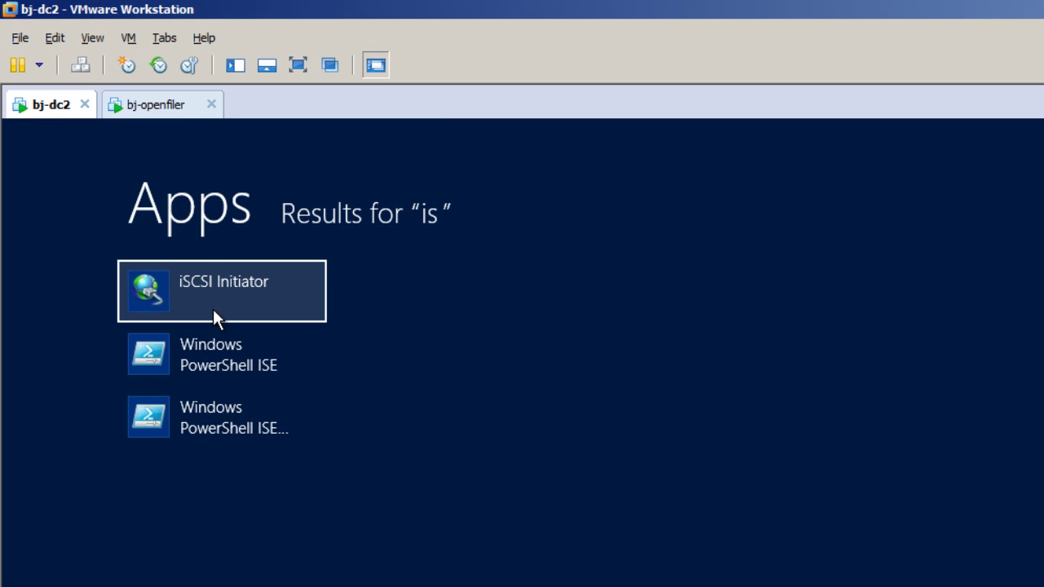
{"action": "left_click", "coordinate": [163, 235]}
{"action": "left_click", "coordinate": [256, 373]}
{"action": "right_click", "coordinate": [256, 373]}
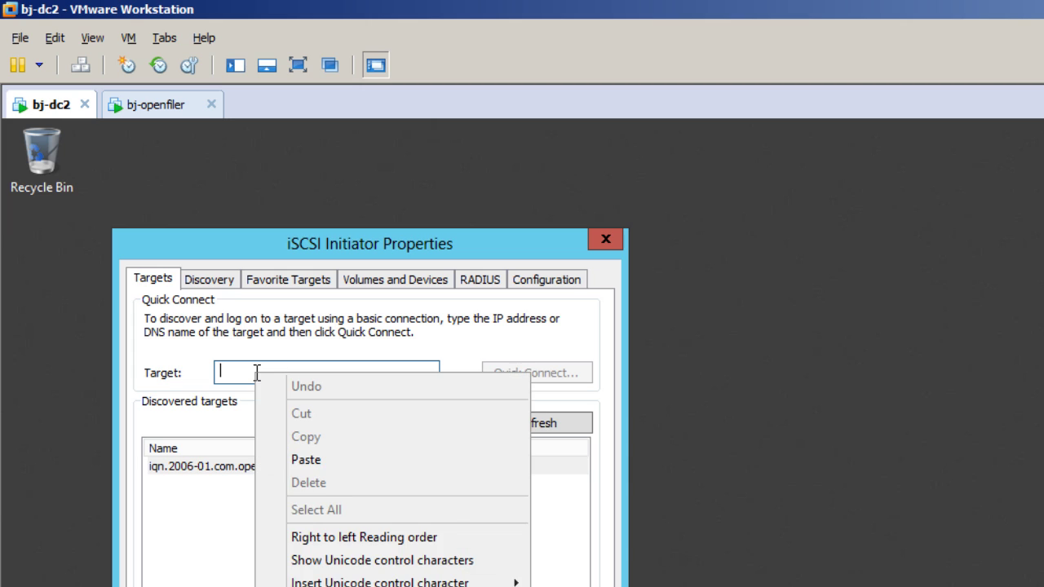
{"action": "left_click", "coordinate": [336, 463]}
Disconnect the old target and remove the 192.168.129.138 target portal from Discovery
{"action": "left_click", "coordinate": [286, 464]}
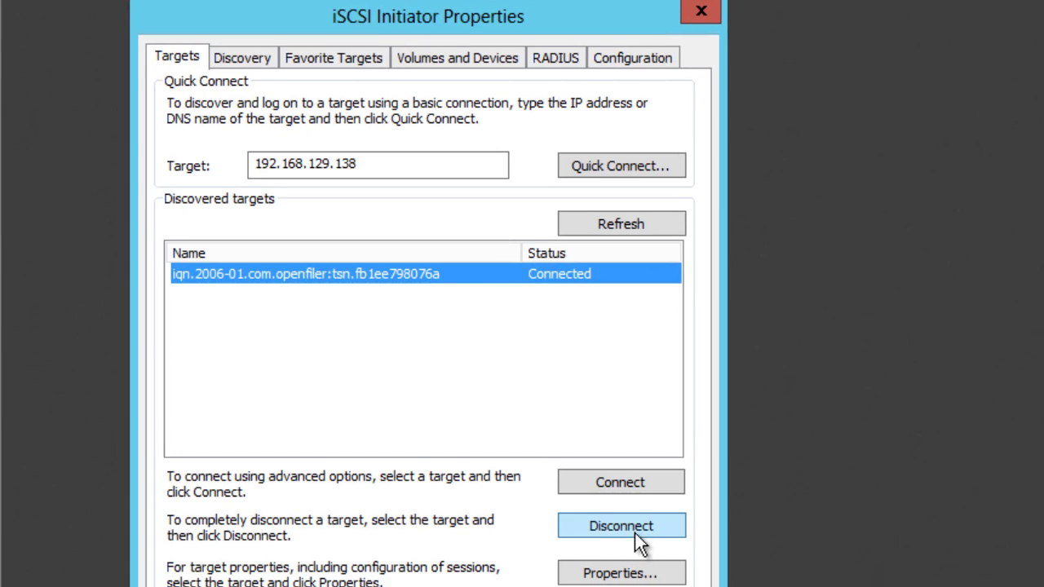
{"action": "left_click", "coordinate": [635, 533]}
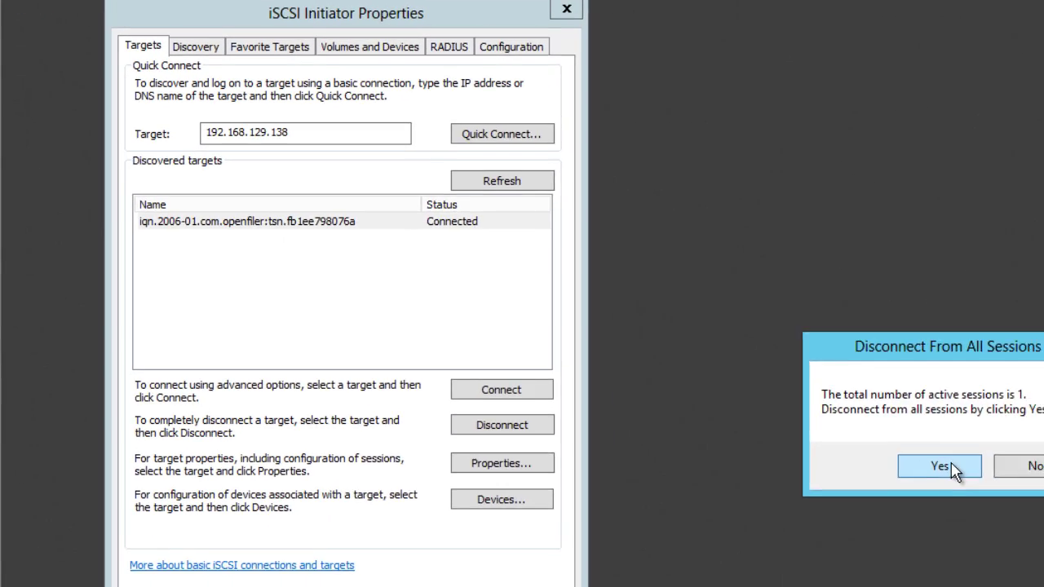
{"action": "left_click", "coordinate": [1043, 531]}
{"action": "left_click", "coordinate": [224, 53]}
{"action": "left_click", "coordinate": [316, 136]}
{"action": "left_click", "coordinate": [458, 246]}
{"action": "left_click", "coordinate": [1025, 445]}
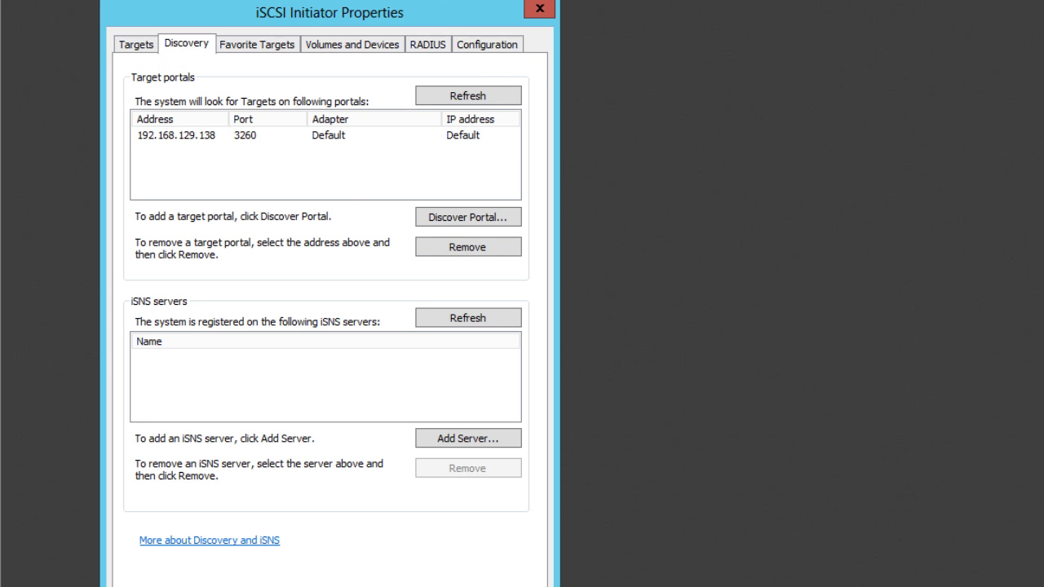
Quick Connect to target tsn.1d48163a0a9d and check its volumes and devices
{"action": "left_click", "coordinate": [343, 43]}
{"action": "left_click", "coordinate": [137, 45]}
{"action": "left_click", "coordinate": [488, 129]}
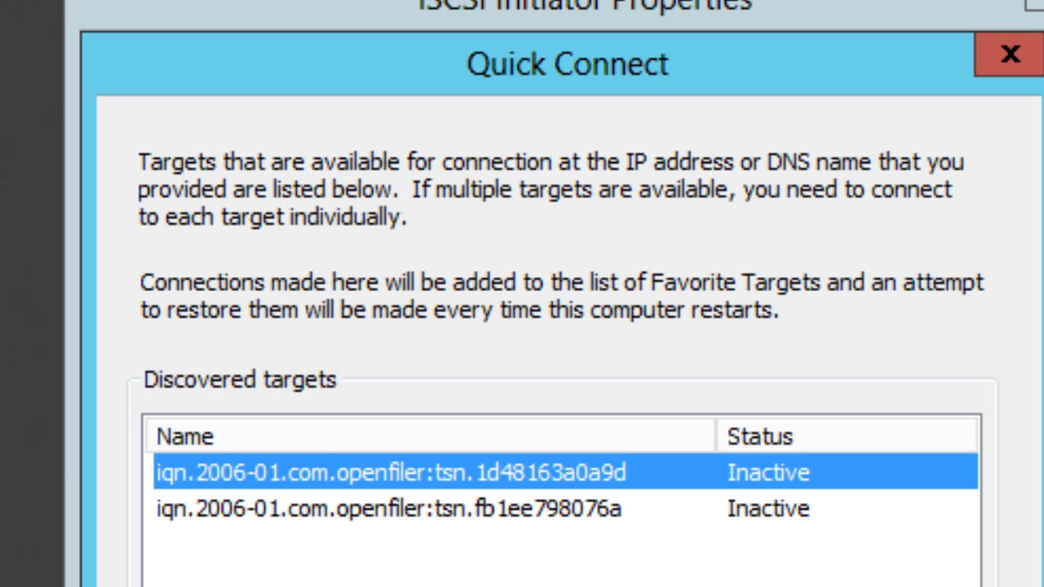
{"action": "key", "text": "Escape"}
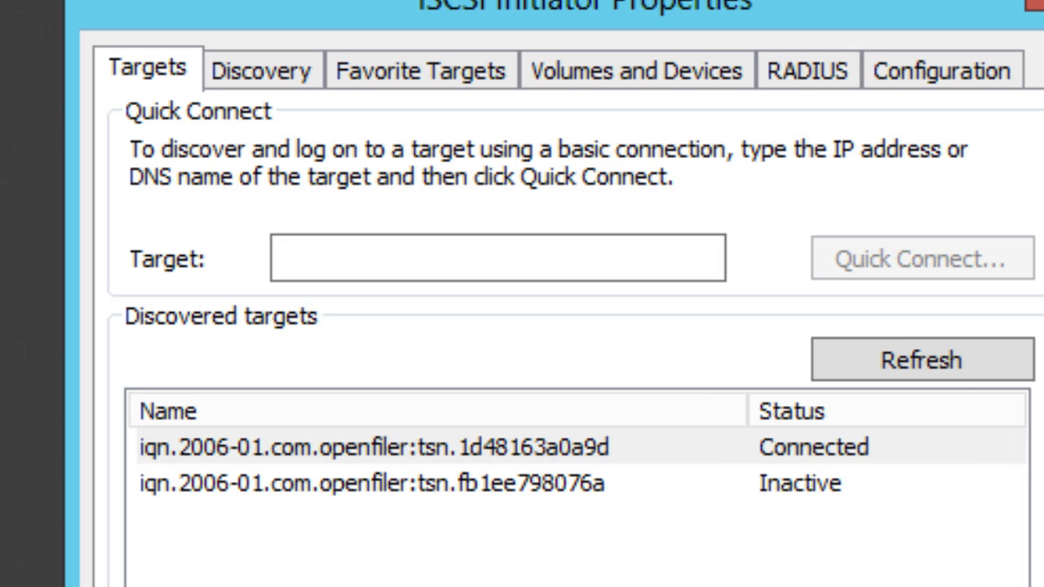
{"action": "left_click", "coordinate": [651, 75]}
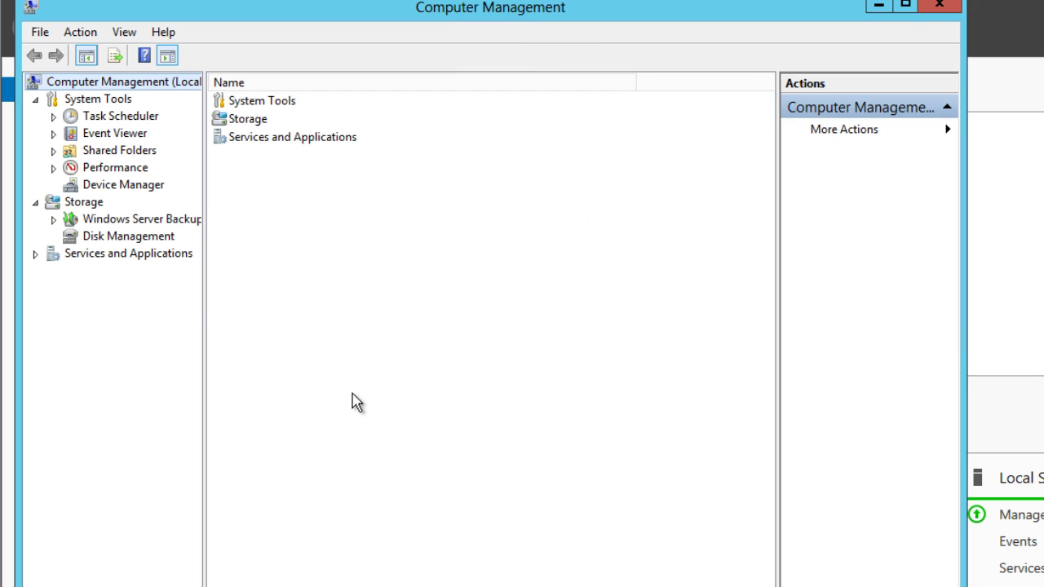
Open Disk Management full-screen and bring the offline Disk 1 online
{"action": "left_click", "coordinate": [128, 235]}
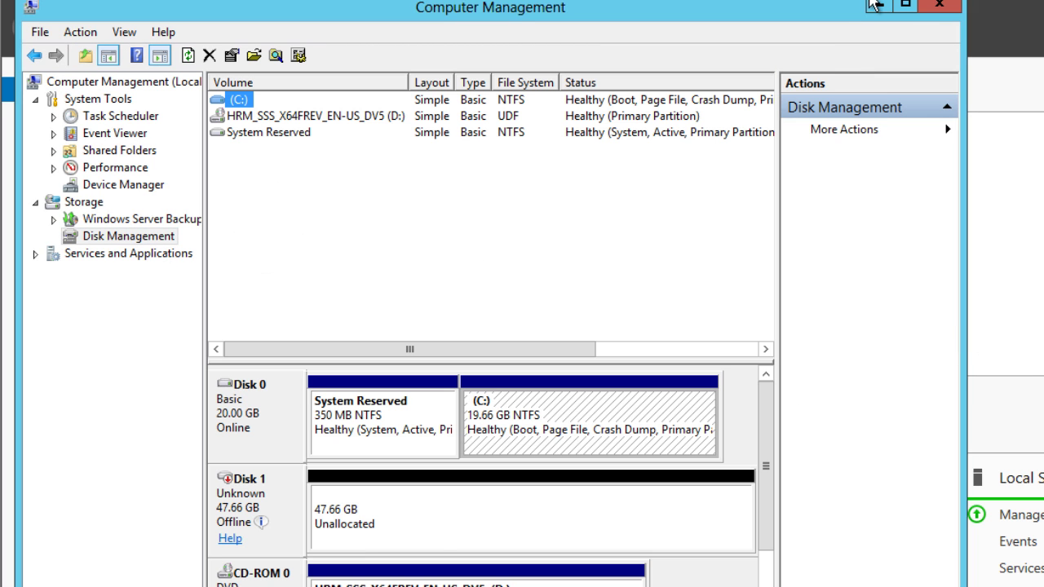
{"action": "left_click", "coordinate": [906, 8]}
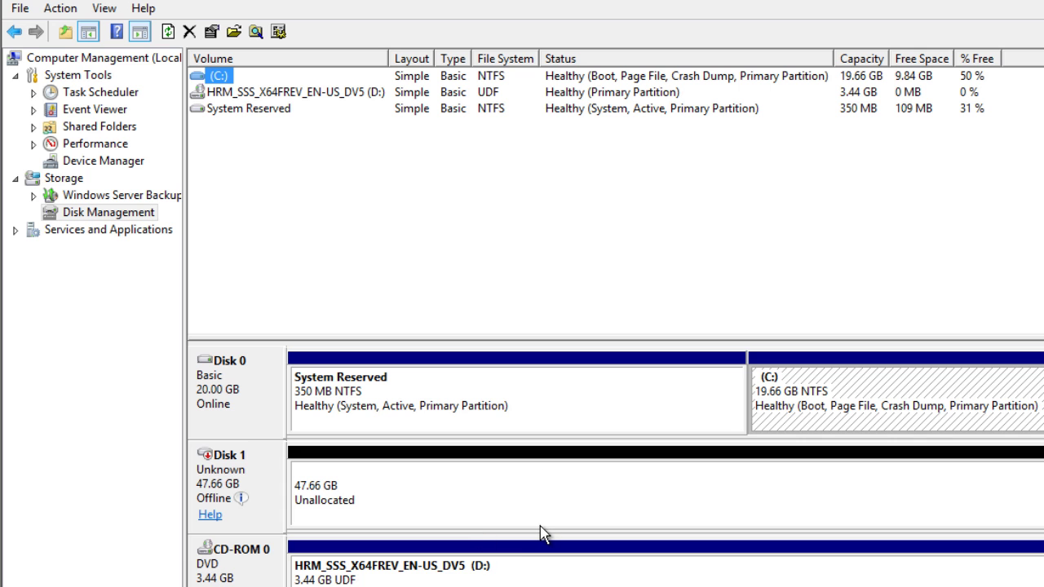
{"action": "right_click", "coordinate": [257, 464]}
{"action": "left_click", "coordinate": [314, 469]}
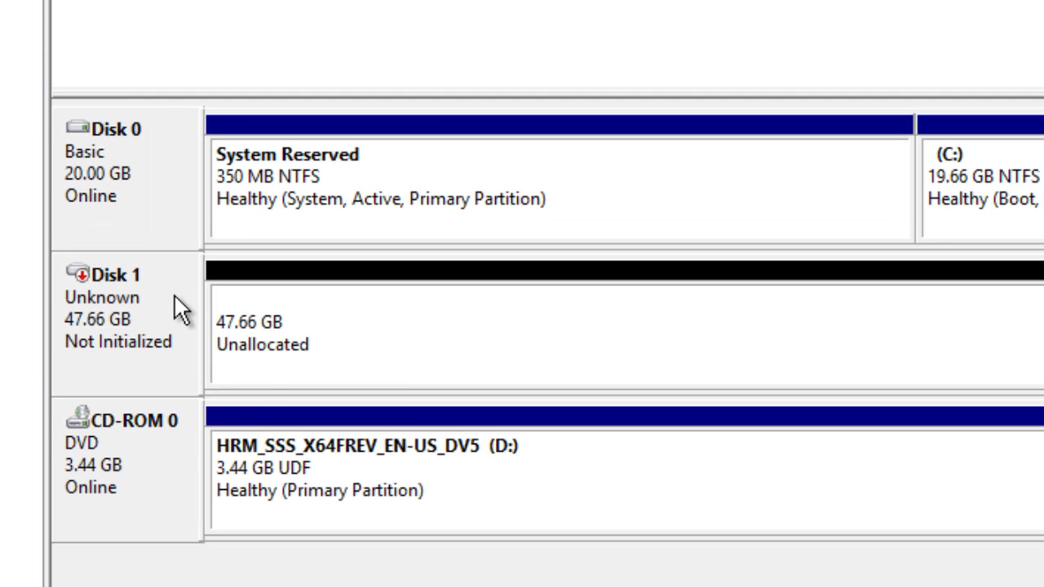
Initialize Disk 1 with the GPT partition style
{"action": "right_click", "coordinate": [178, 300]}
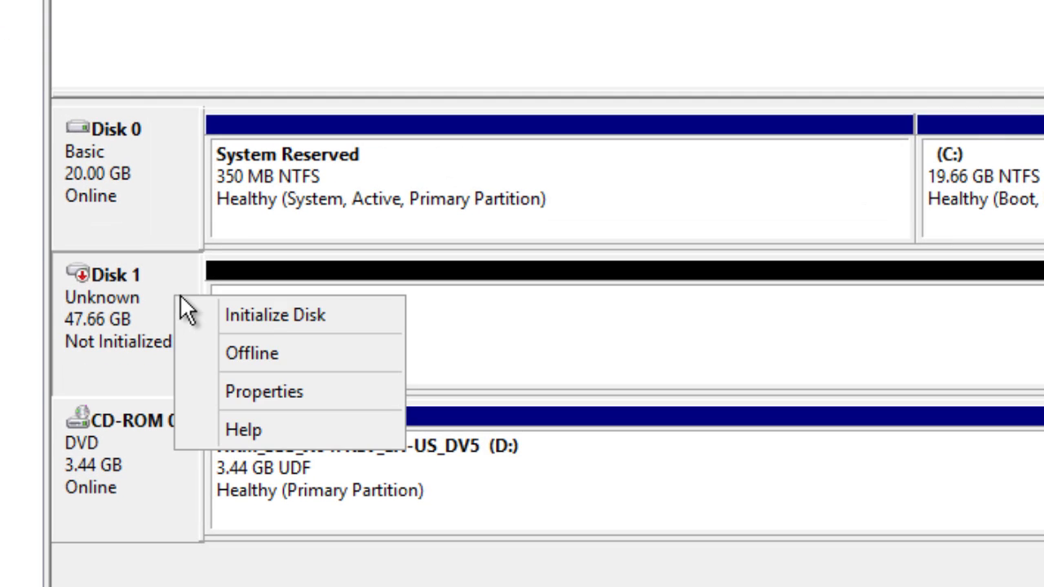
{"action": "left_click", "coordinate": [263, 315]}
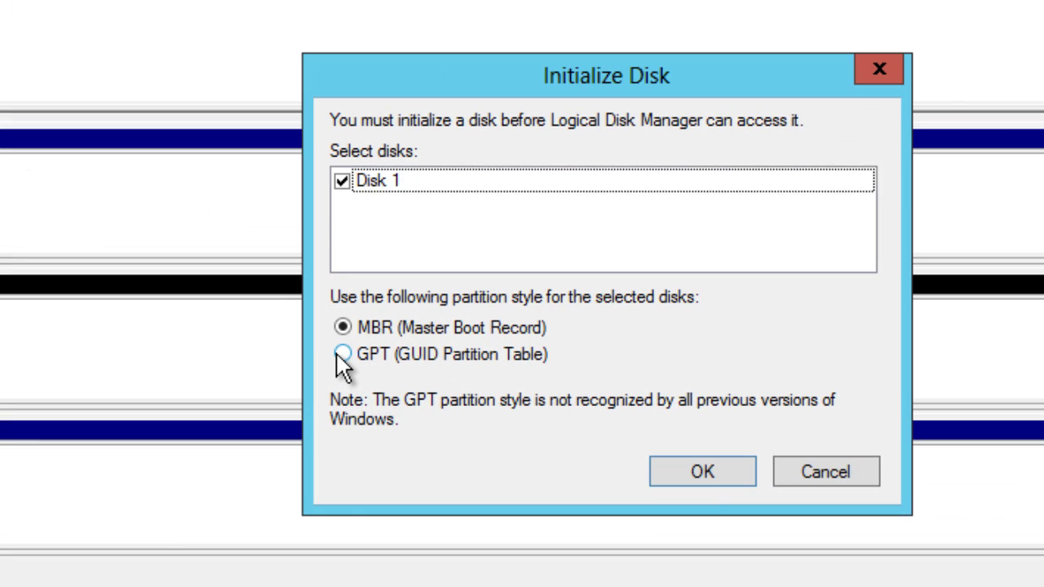
{"action": "left_click", "coordinate": [873, 342]}
{"action": "left_click", "coordinate": [705, 470]}
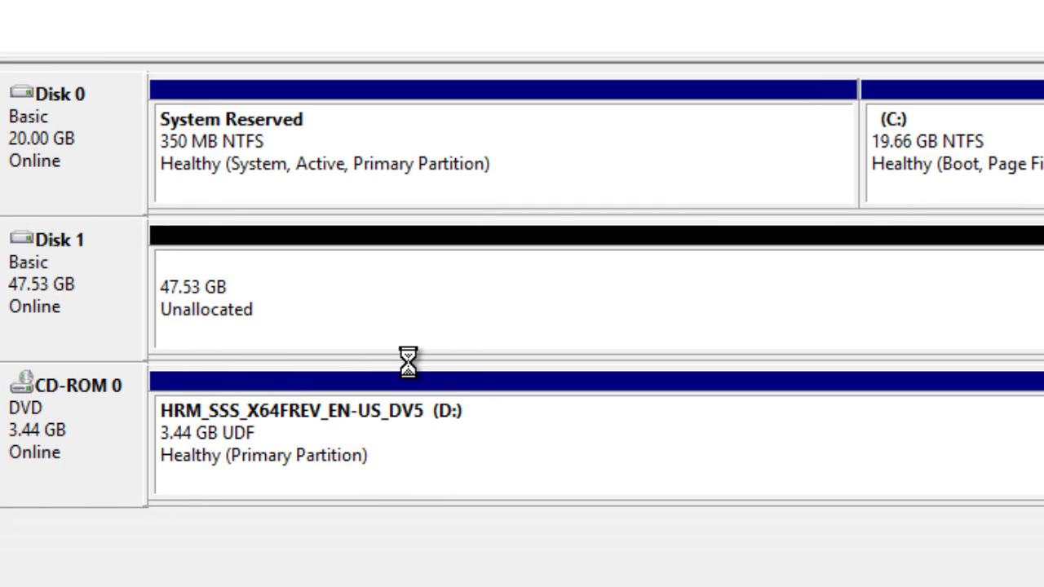
Start a new simple volume on Disk 1's unallocated space using full size and drive letter T
{"action": "right_click", "coordinate": [392, 284]}
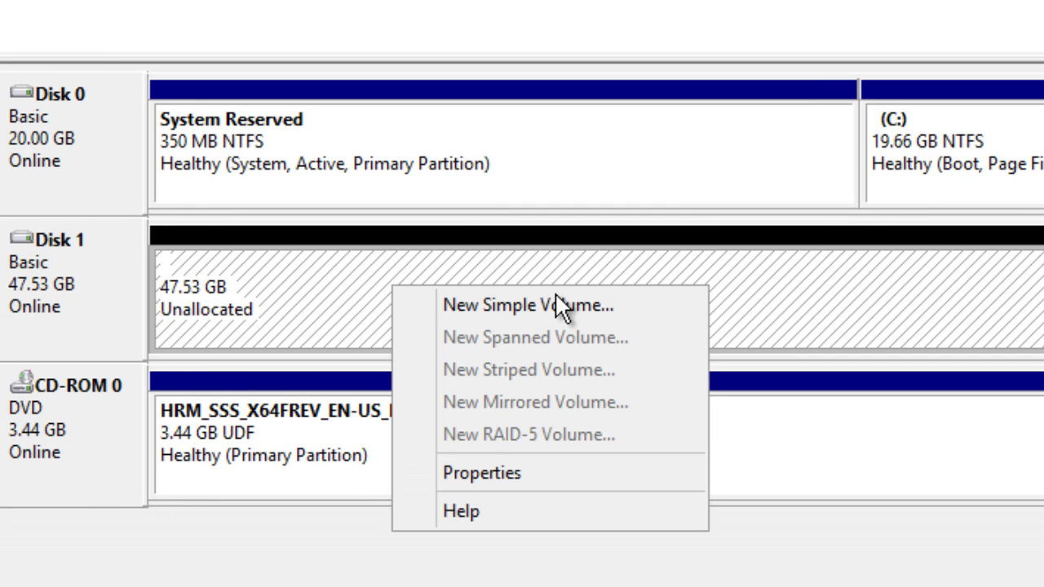
{"action": "left_click", "coordinate": [556, 302]}
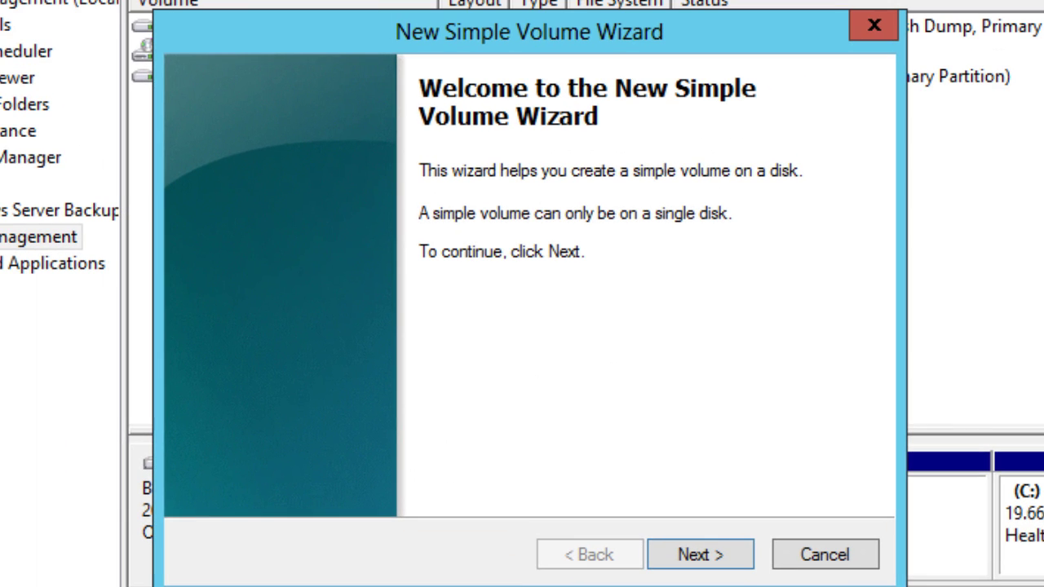
{"action": "left_click", "coordinate": [727, 558]}
{"action": "left_click", "coordinate": [726, 557]}
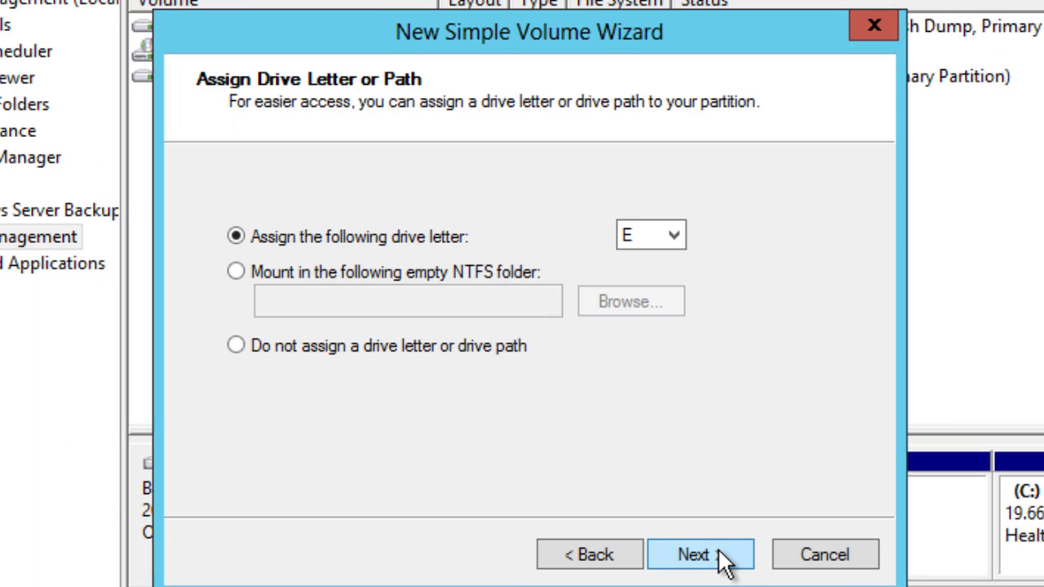
{"action": "left_click", "coordinate": [661, 246]}
{"action": "left_click", "coordinate": [669, 584]}
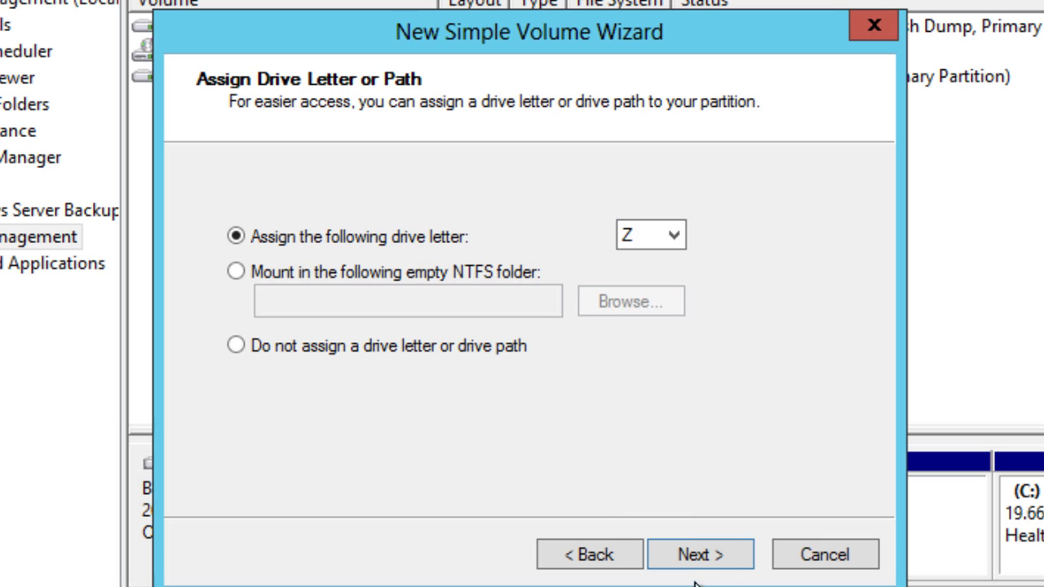
{"action": "left_click", "coordinate": [716, 563]}
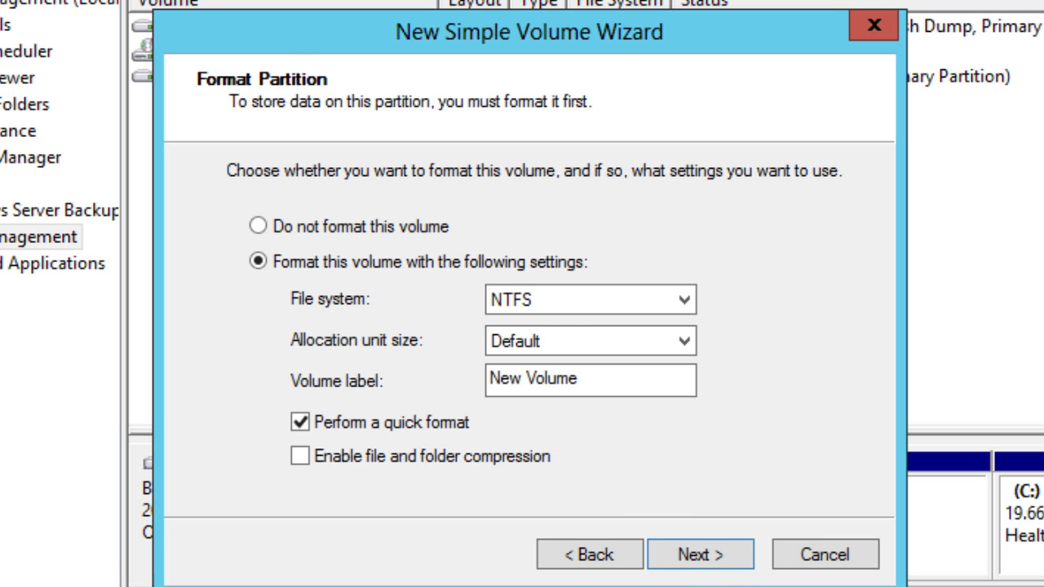
{"action": "left_click", "coordinate": [600, 550]}
{"action": "left_click", "coordinate": [659, 233]}
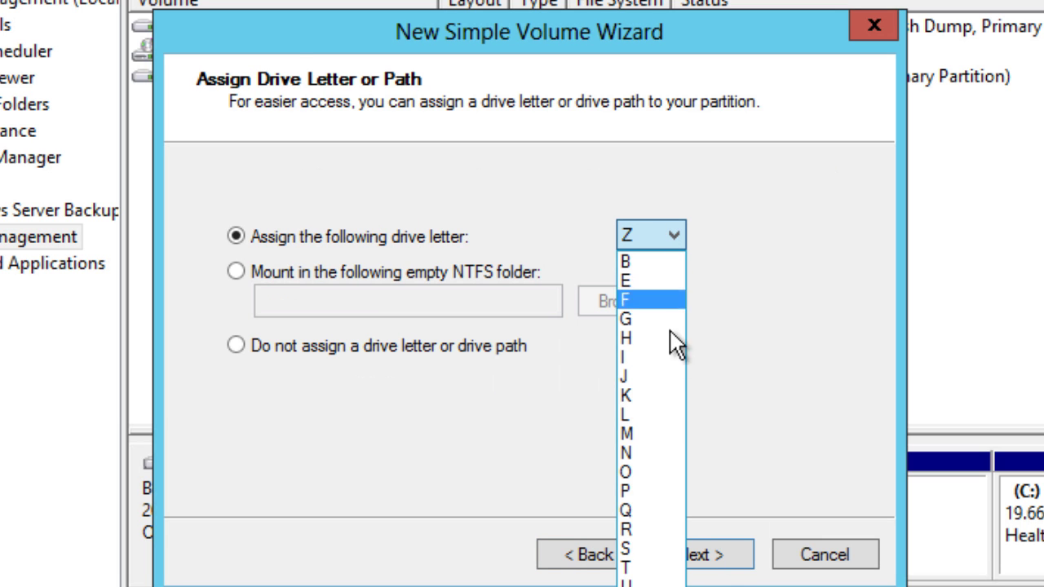
{"action": "left_click", "coordinate": [652, 569]}
{"action": "left_click", "coordinate": [703, 559]}
Label the volume Transfer and finish the wizard to create the NTFS drive
{"action": "left_click_drag", "start_coordinate": [578, 377], "coordinate": [318, 396]}
{"action": "type", "text": "Transfer"}
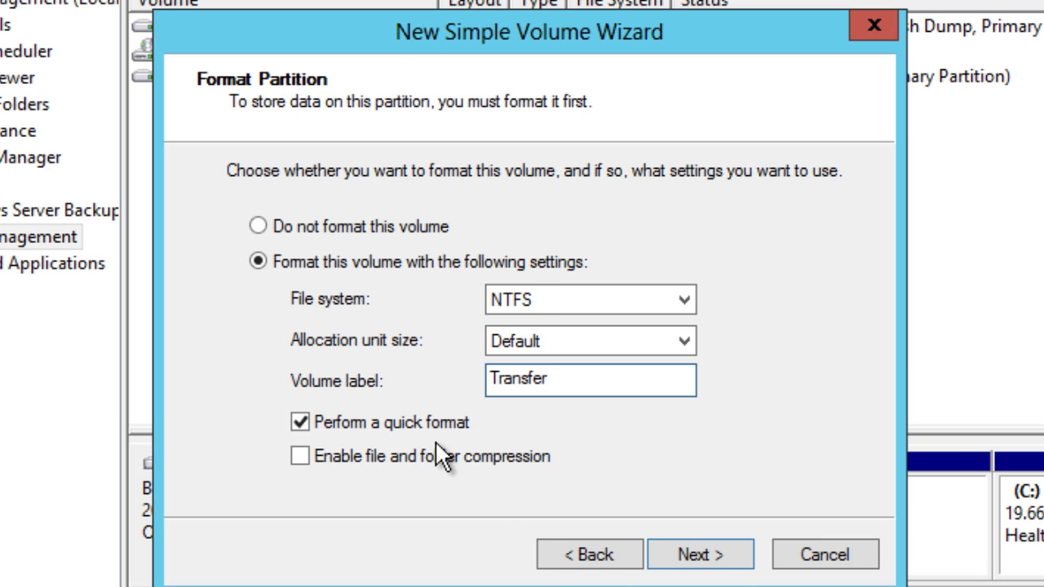
{"action": "left_click", "coordinate": [716, 556]}
{"action": "left_click", "coordinate": [711, 558]}
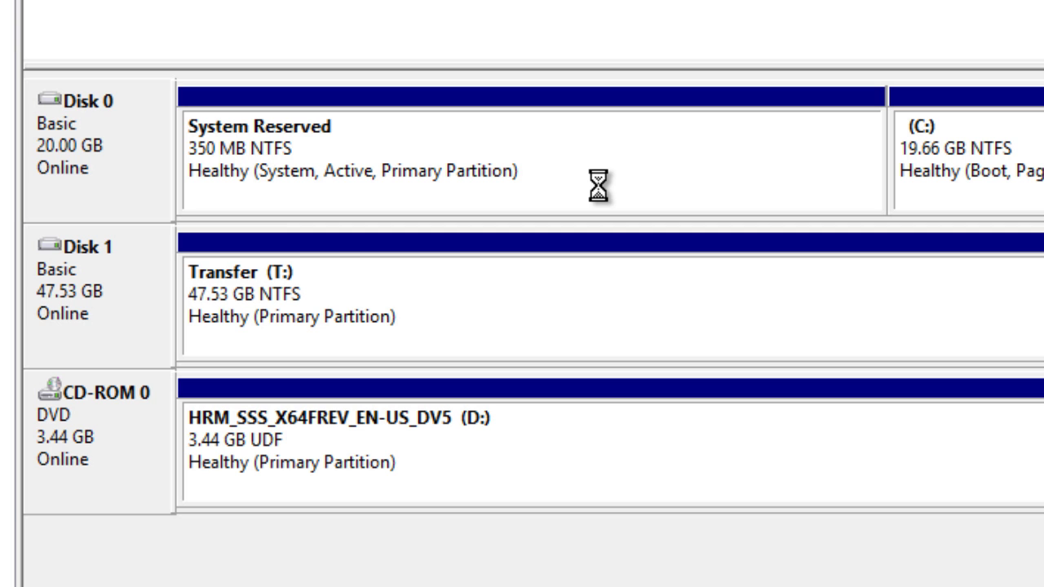
Open the Transfer (T:) drive in File Explorer and create a folder named New folder
{"action": "key", "text": "super+e"}
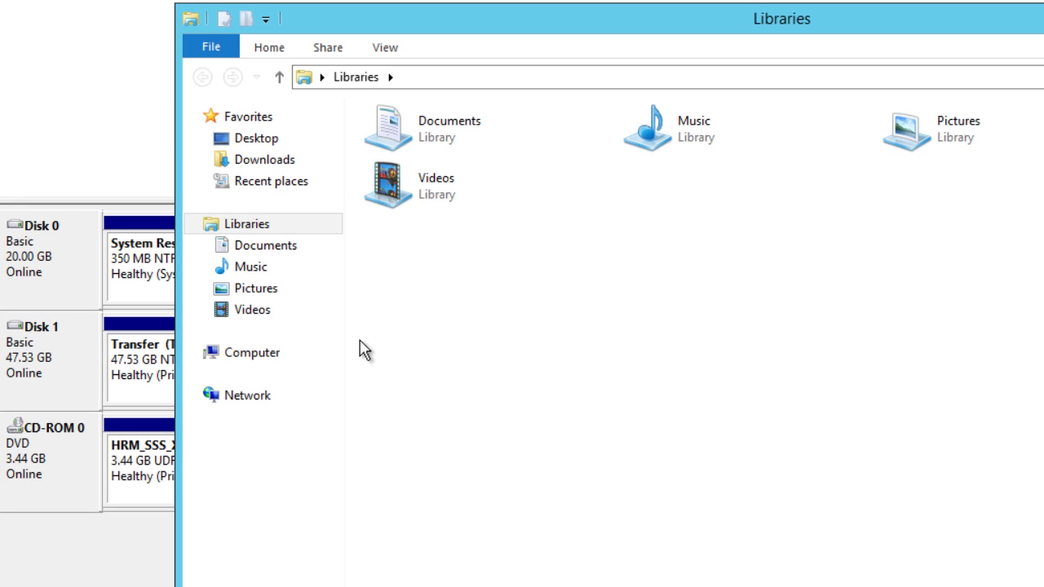
{"action": "left_click", "coordinate": [272, 359]}
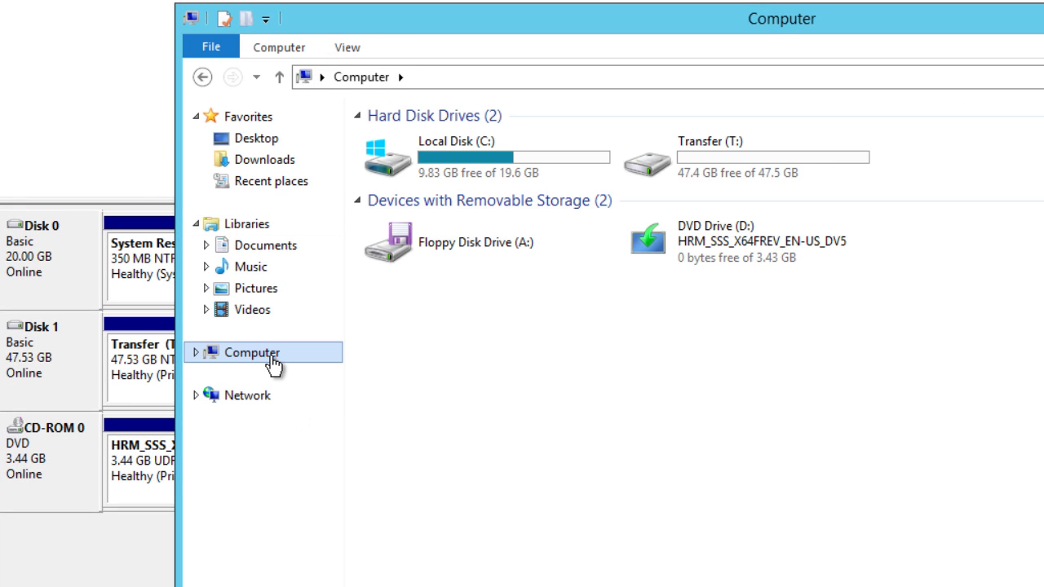
{"action": "double_click", "coordinate": [732, 173]}
{"action": "right_click", "coordinate": [493, 192]}
{"action": "mouse_move", "coordinate": [603, 425]}
{"action": "left_click", "coordinate": [828, 429]}
{"action": "left_click", "coordinate": [462, 184]}
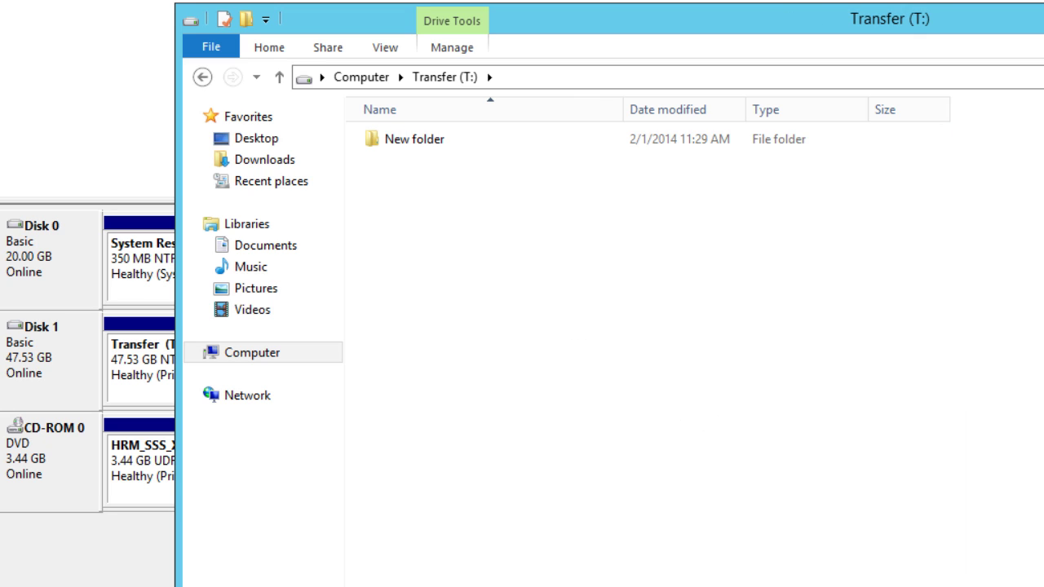